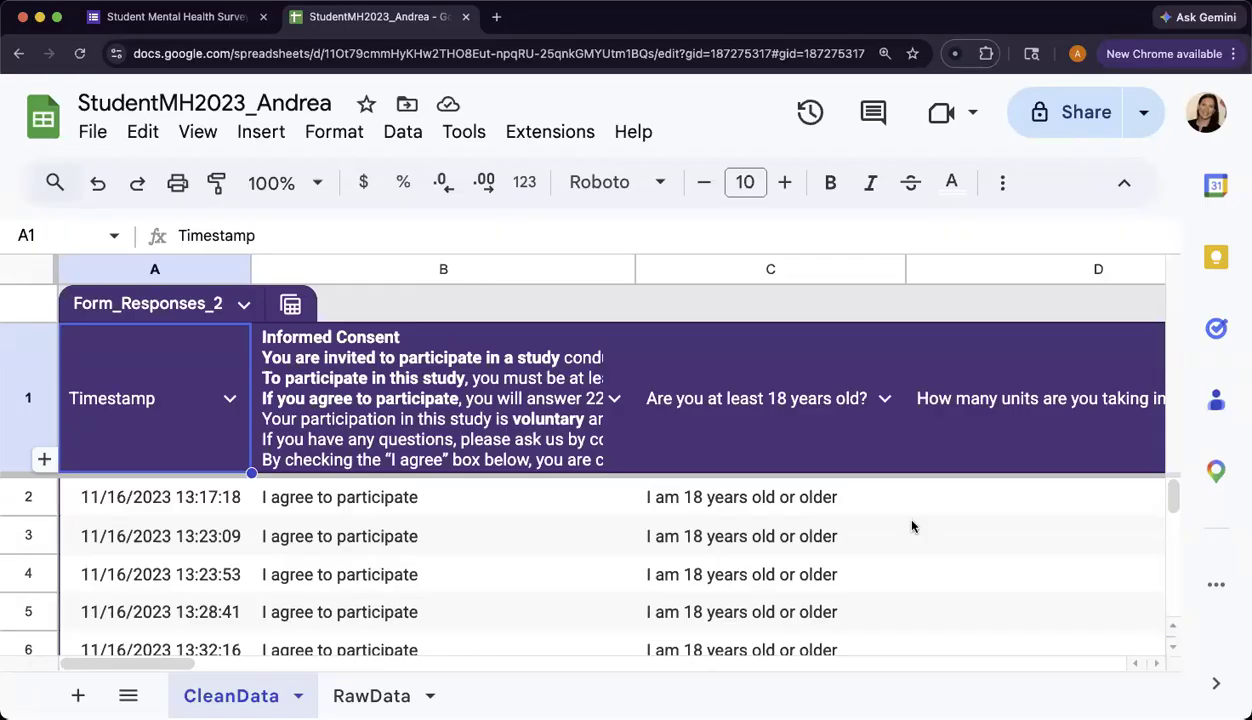
Look over the age answers starting at C2 on the RawData sheet.
click(759, 272)
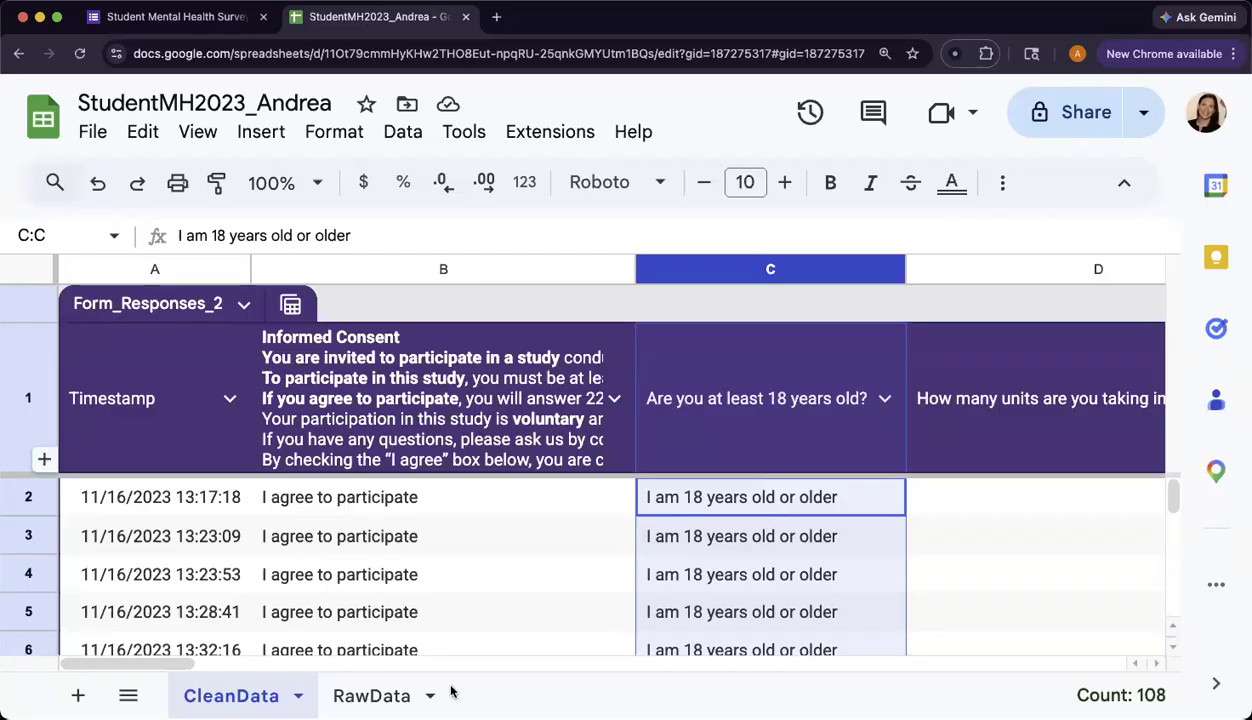
click(375, 697)
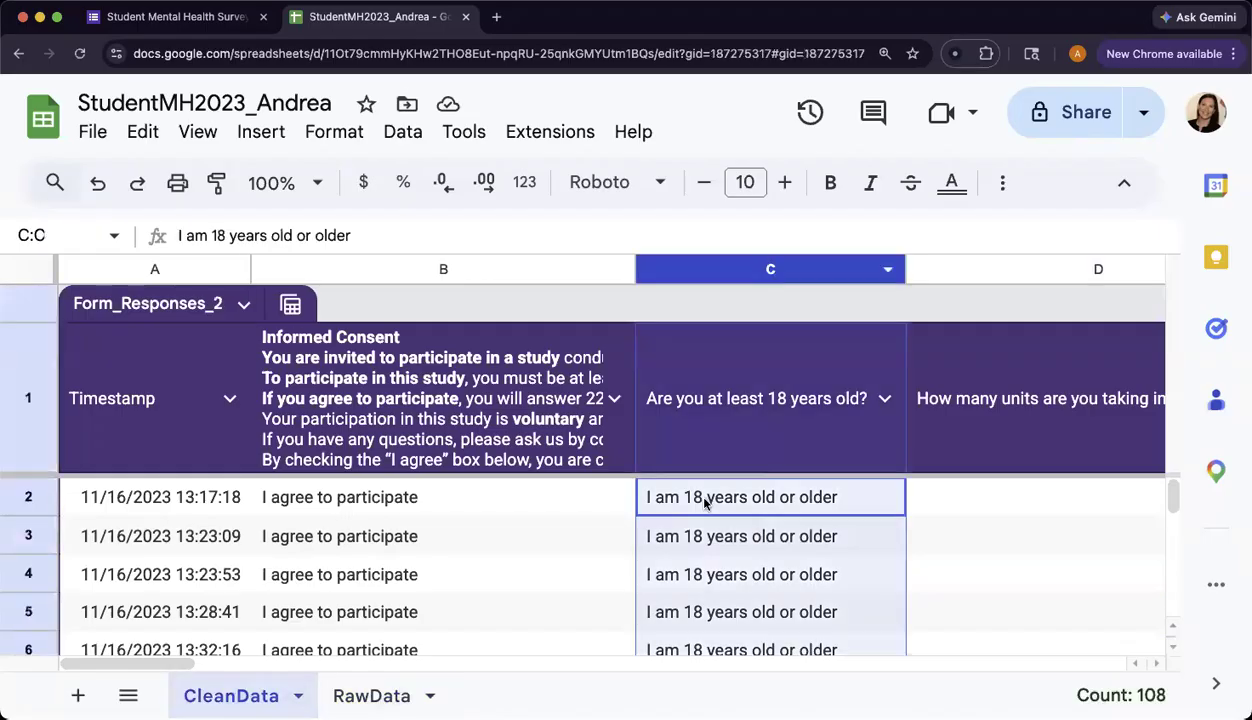
click(651, 508)
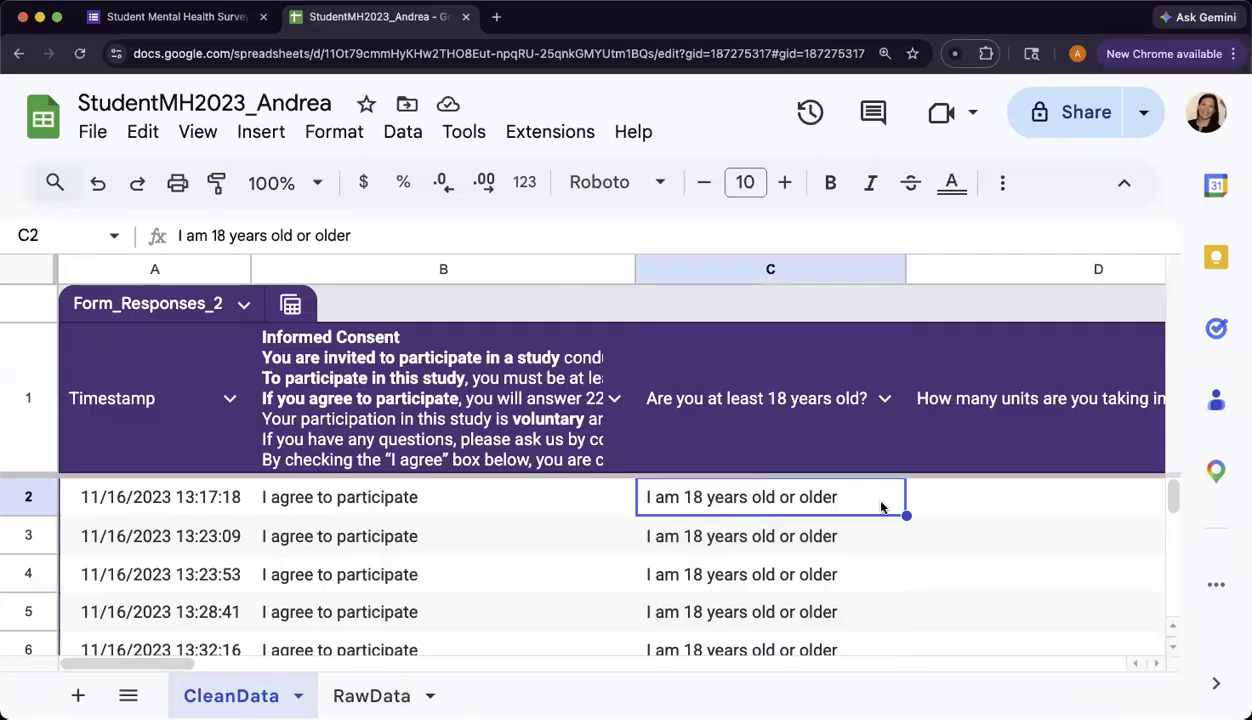
key(alt+Down)
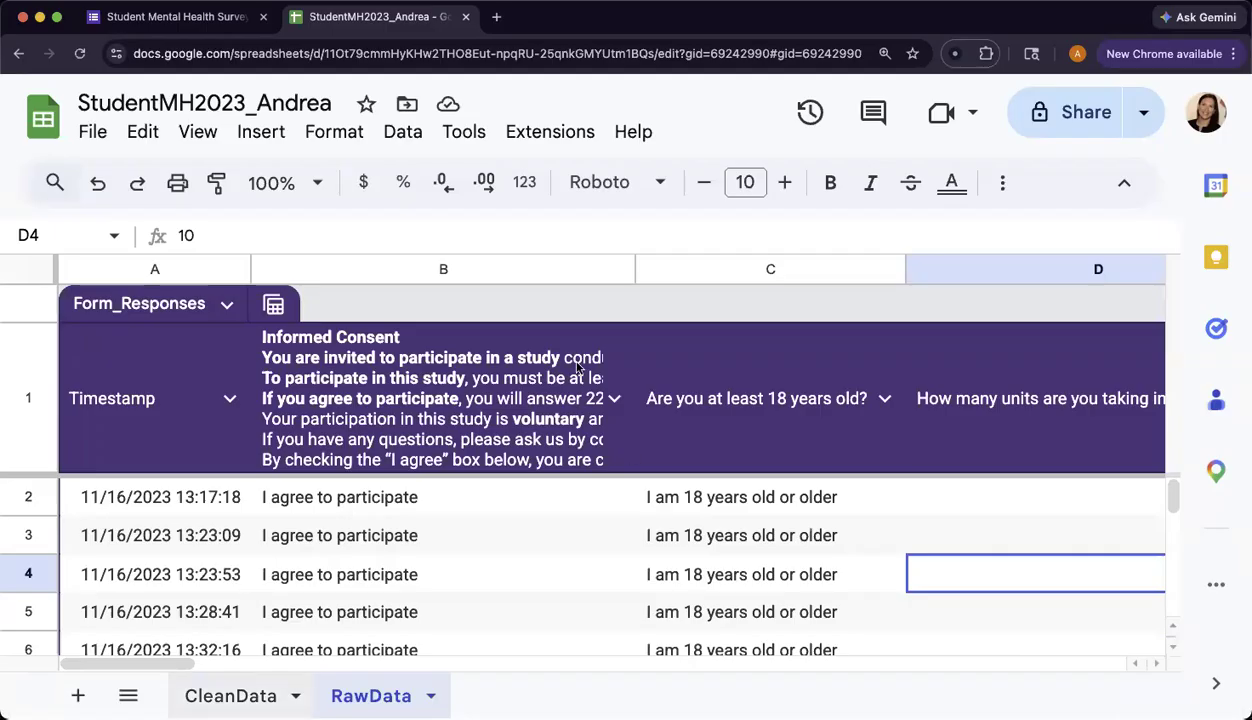
Back on CleanData, select column C and bring up its header context menu.
click(231, 696)
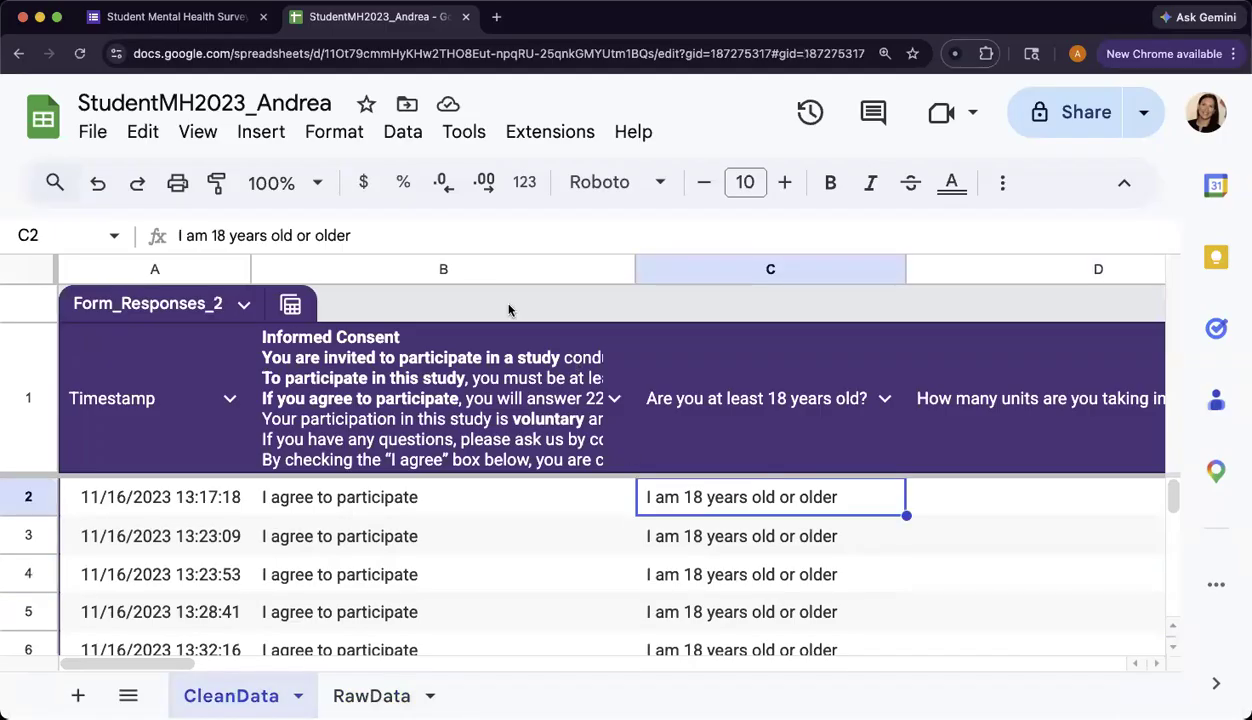
click(656, 269)
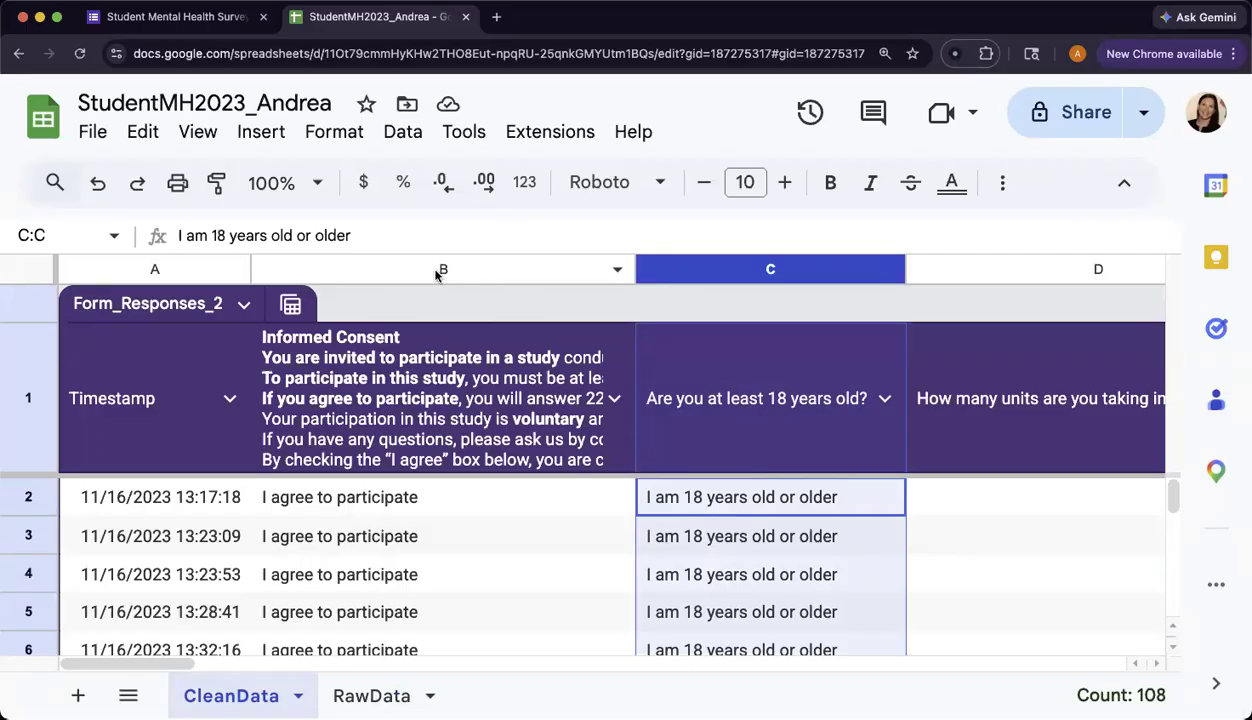
right_click(666, 275)
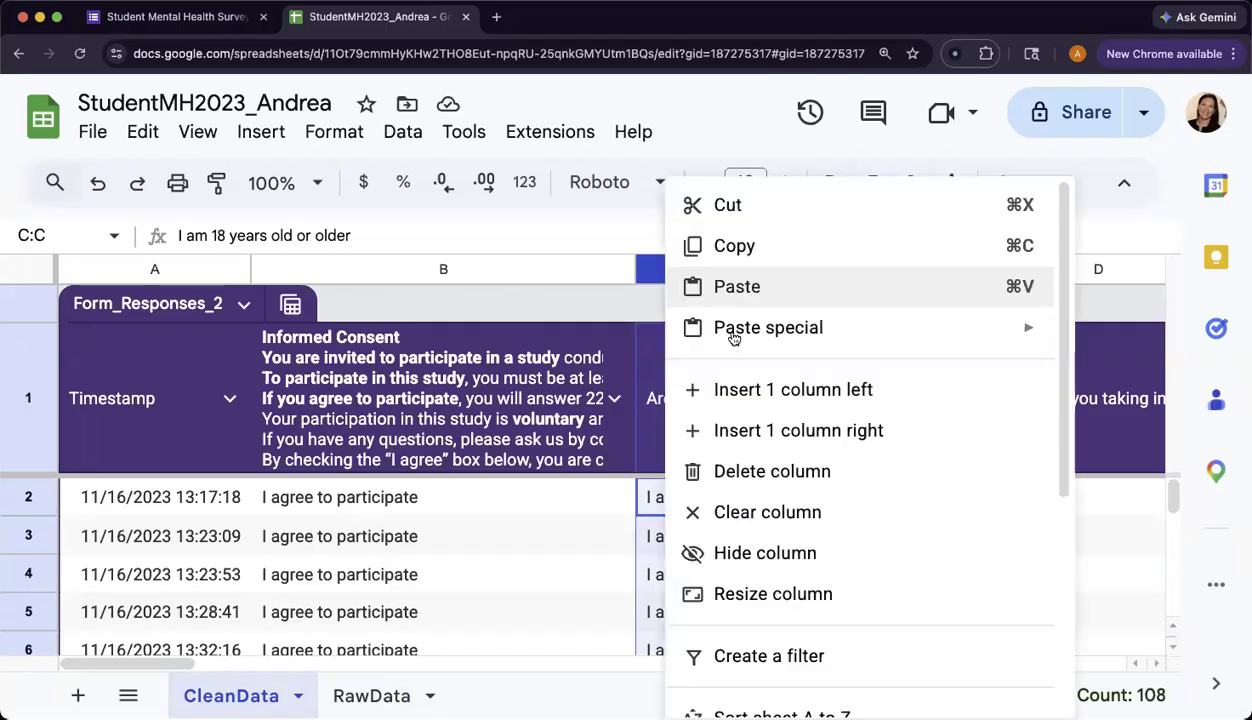
Insert an empty column left of column C and give it the header IC_Clean.
click(720, 388)
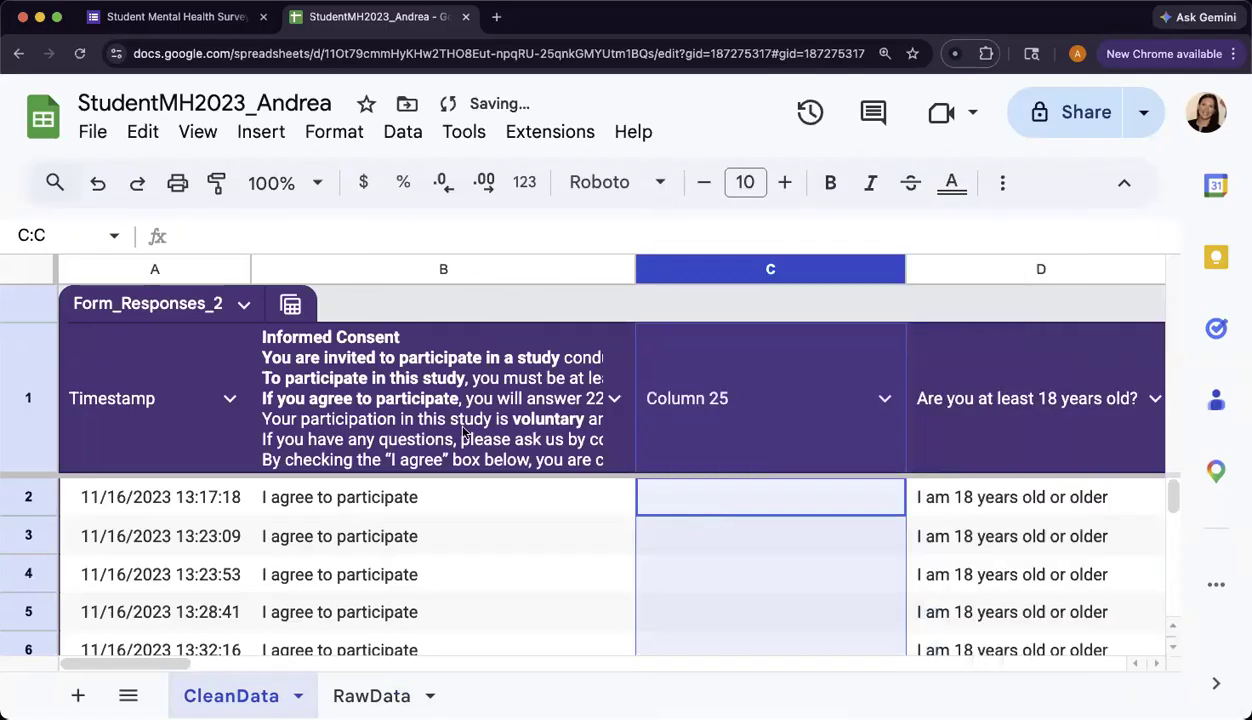
click(708, 517)
click(430, 395)
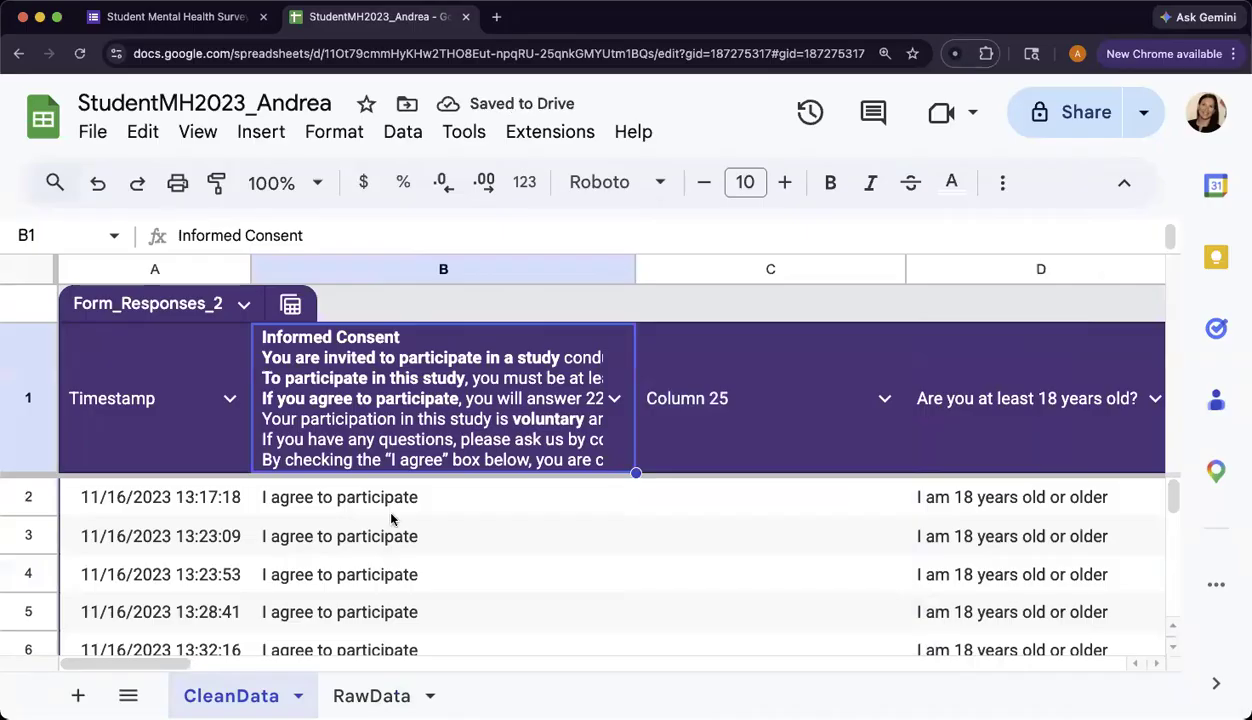
key(ctrl+space)
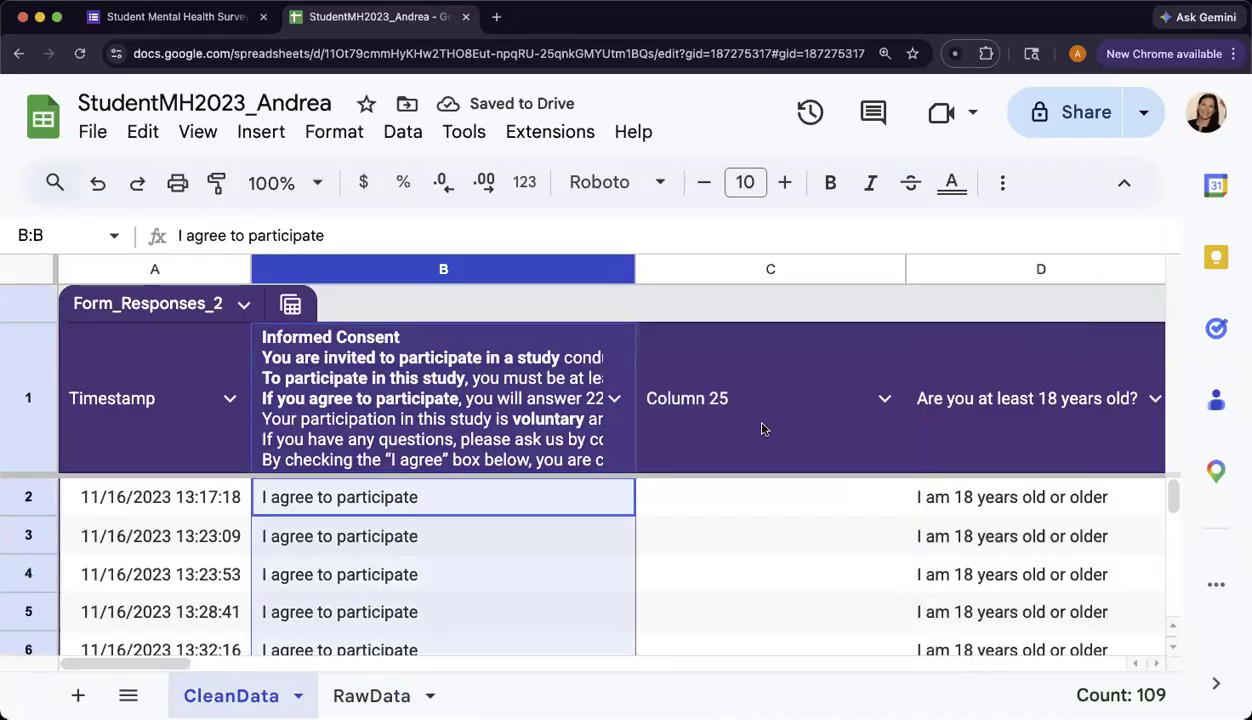
click(800, 422)
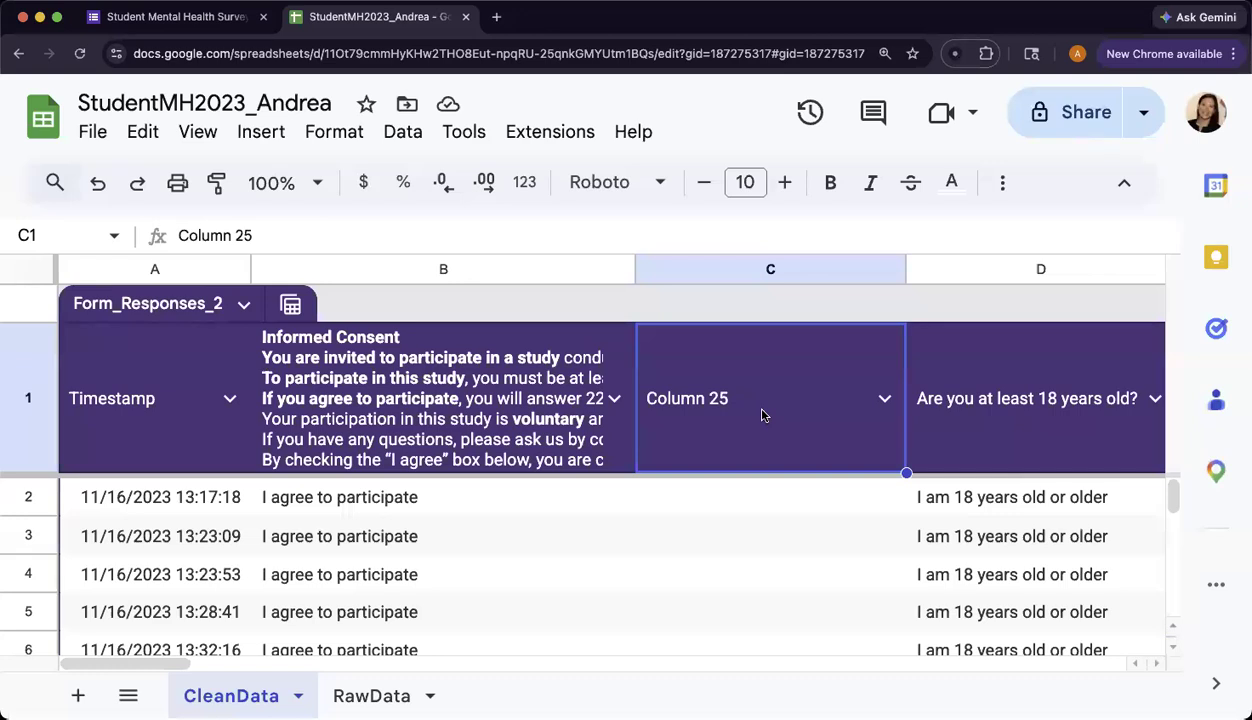
text(IC_Clean)
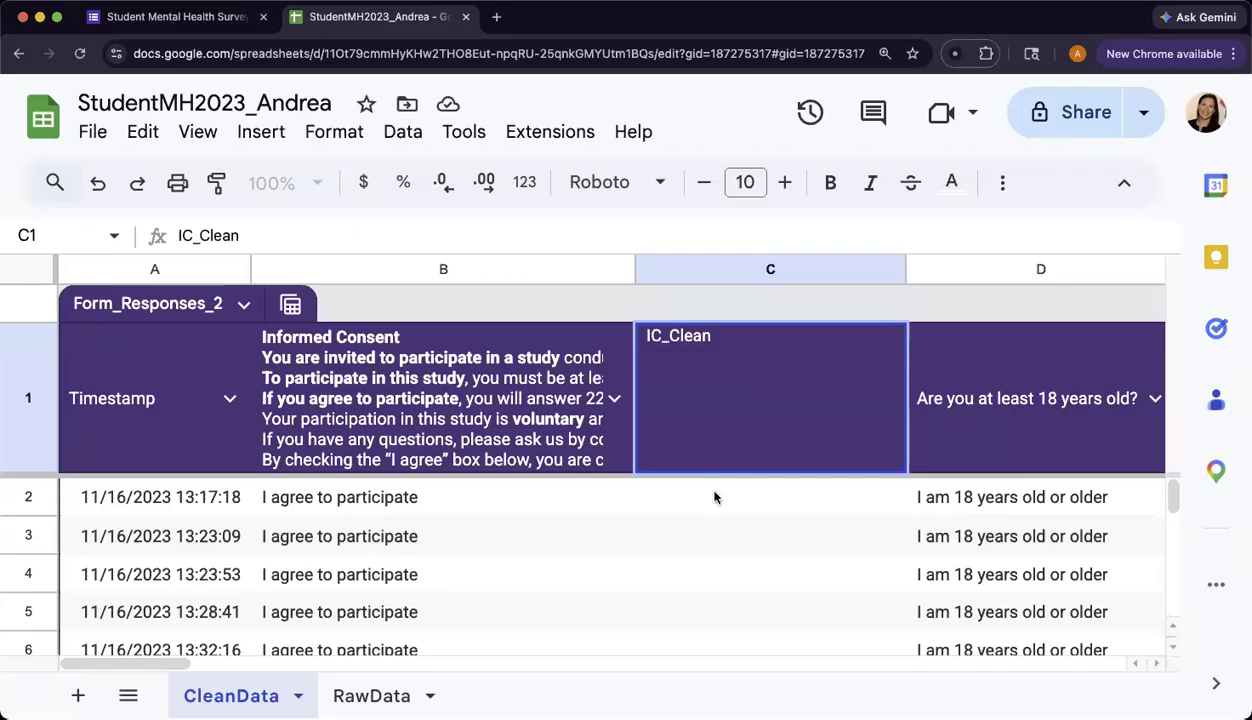
key(Return)
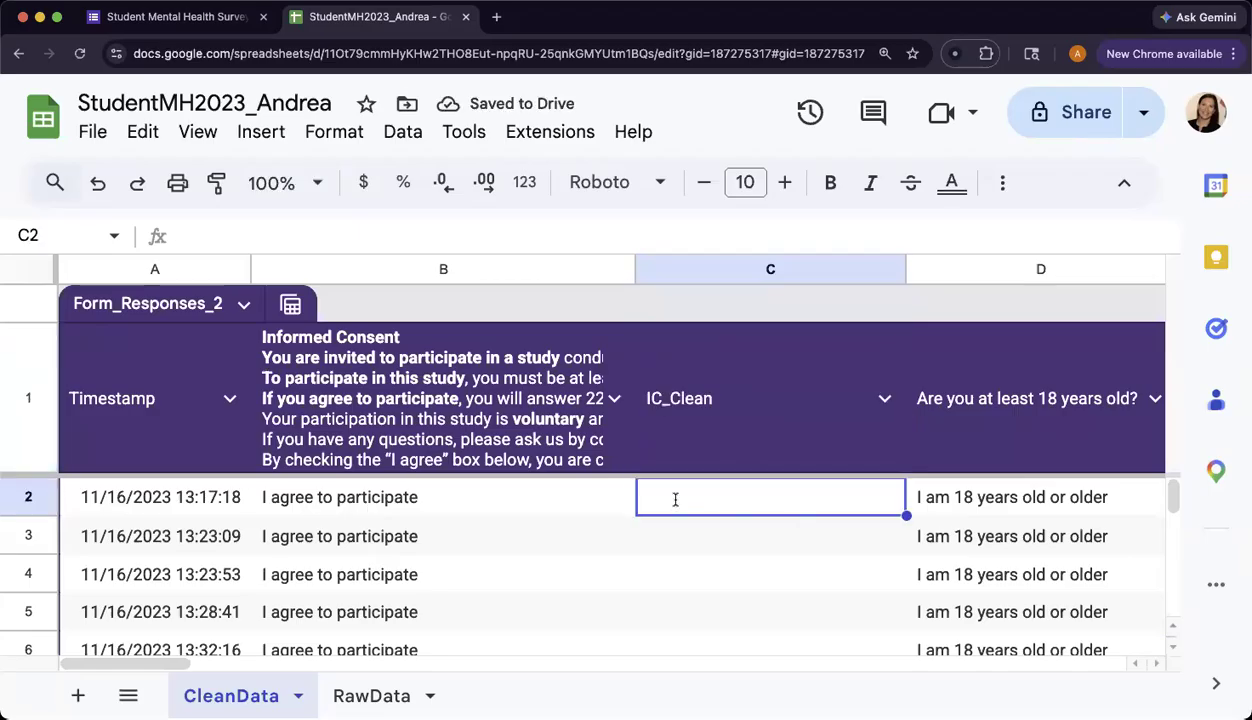
Enter =IF(B2="I agree to participate","Yes","No") in cell C2.
text(=IF()
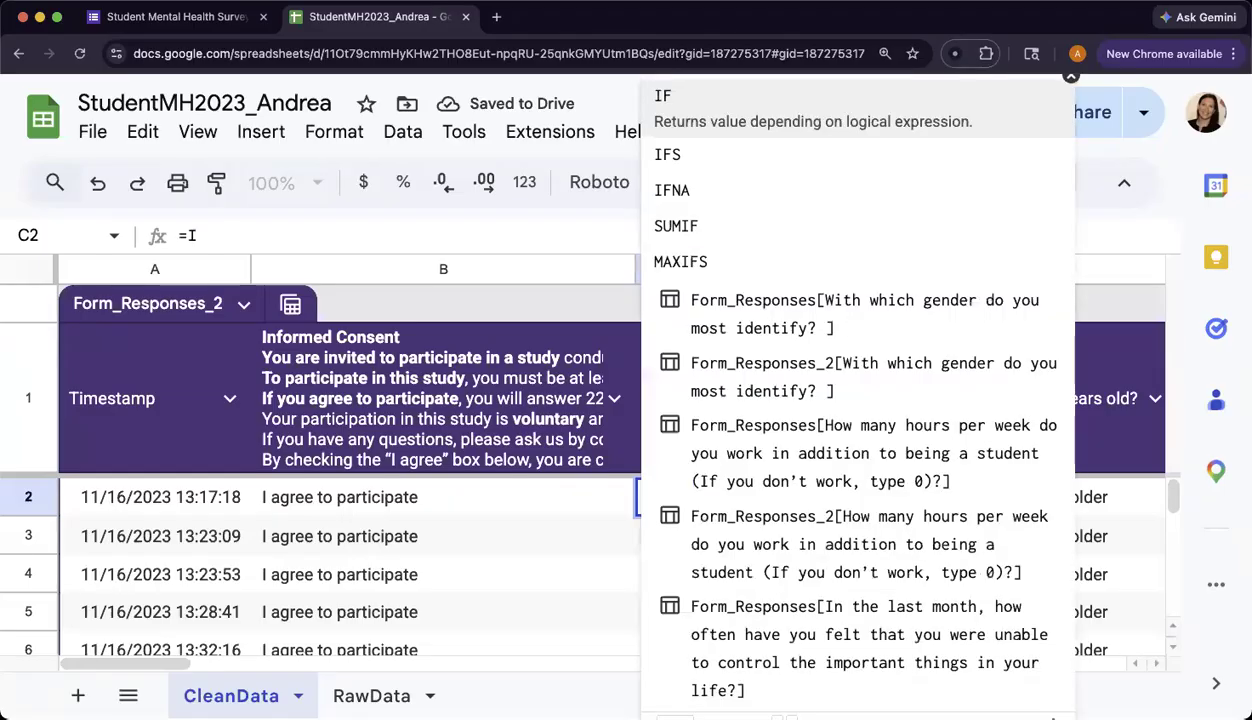
click(398, 508)
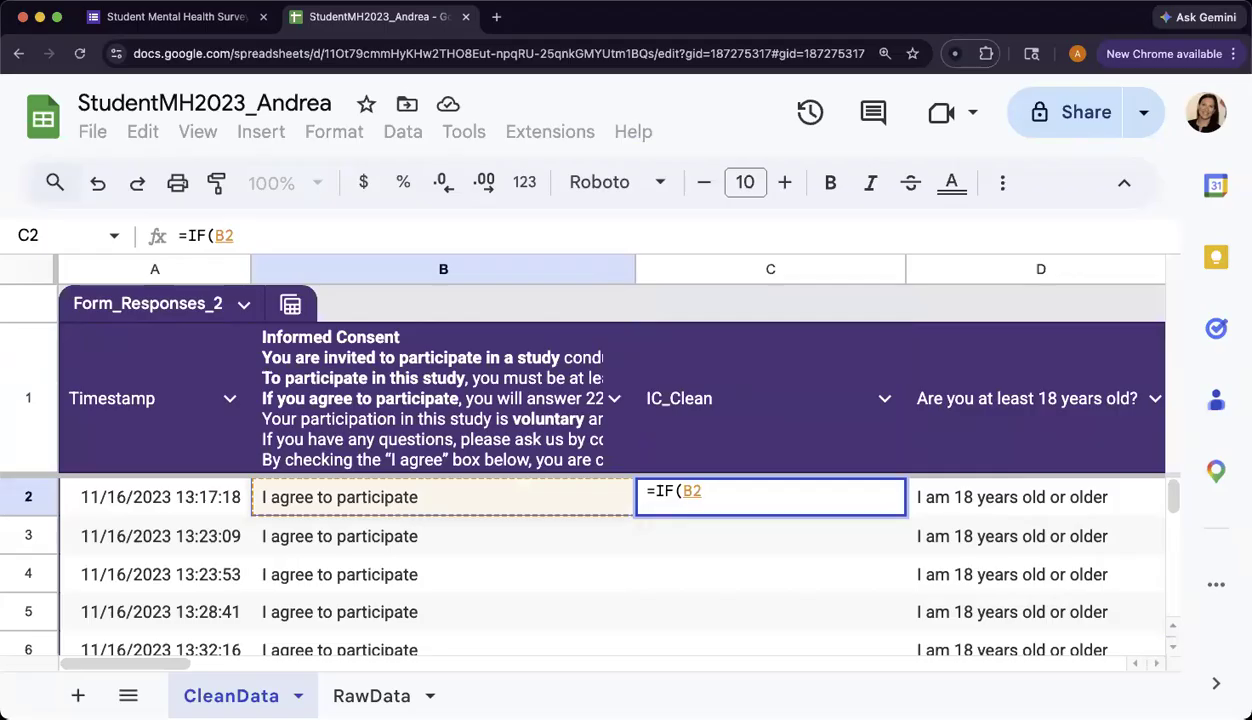
text(=)
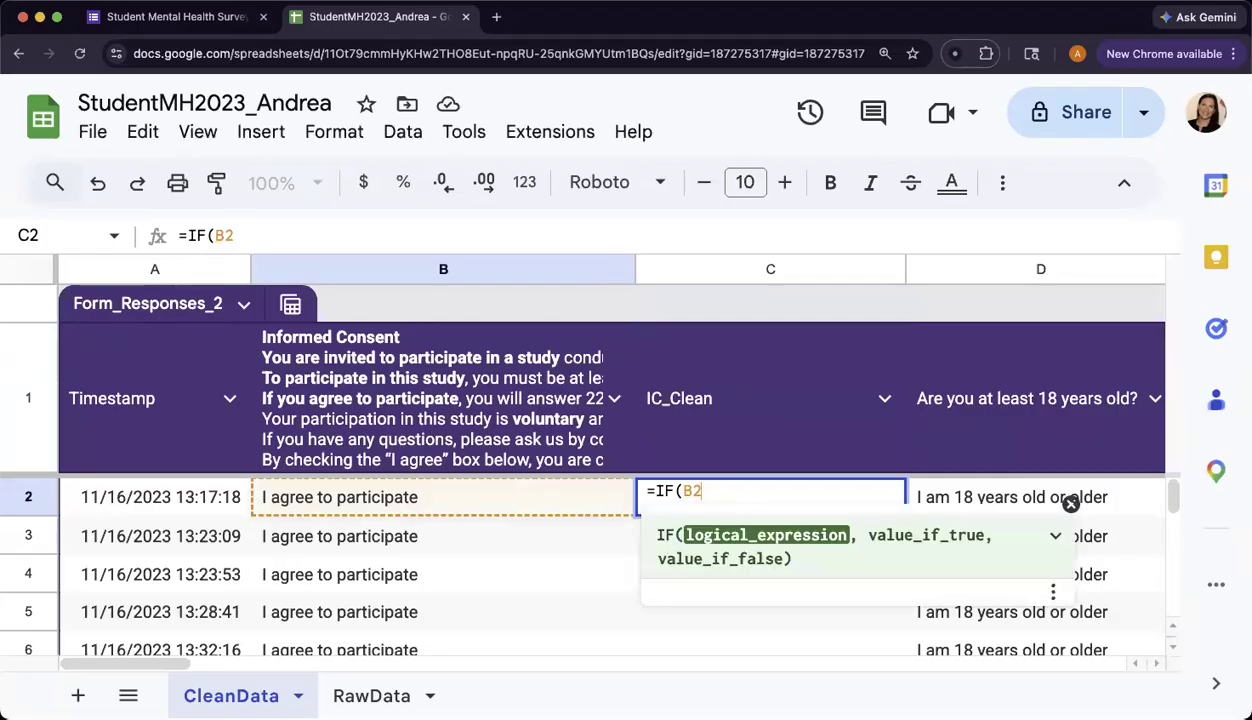
text("A)
key(BackSpace)
text(I agree)
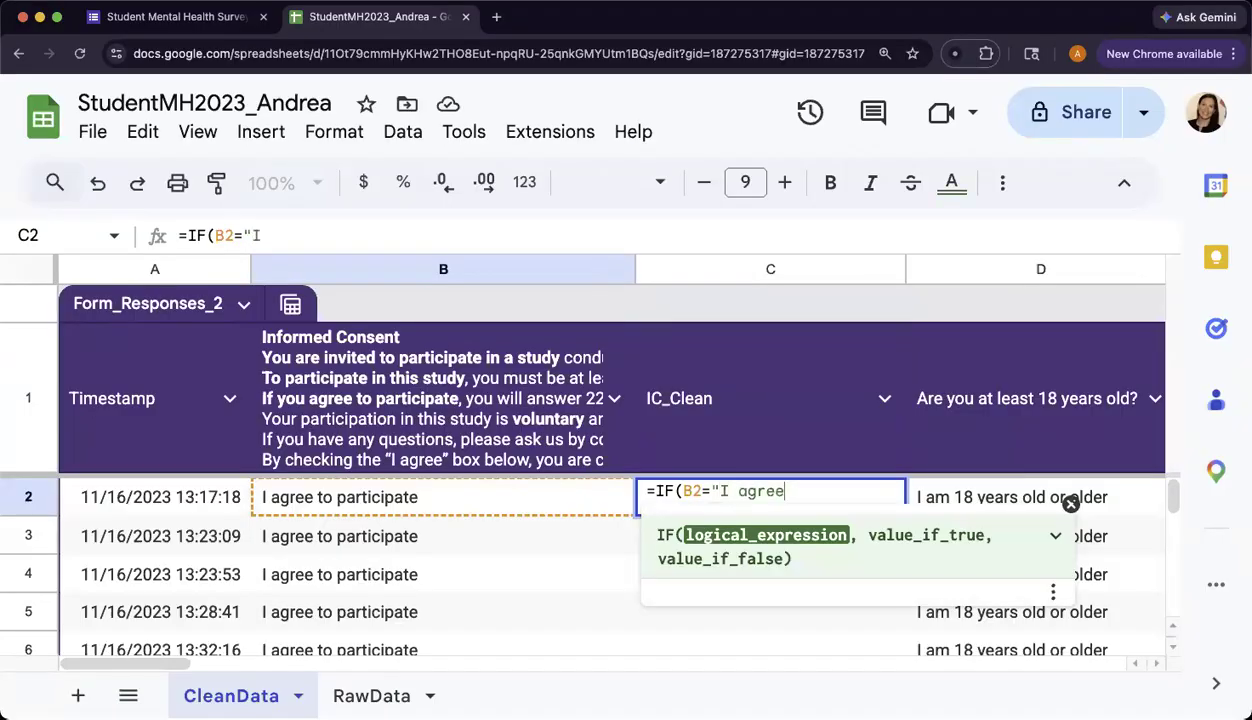
text( topartucip)
key(BackSpace)
key(BackSpace)
key(BackSpace)
key(BackSpace)
text(icipate)
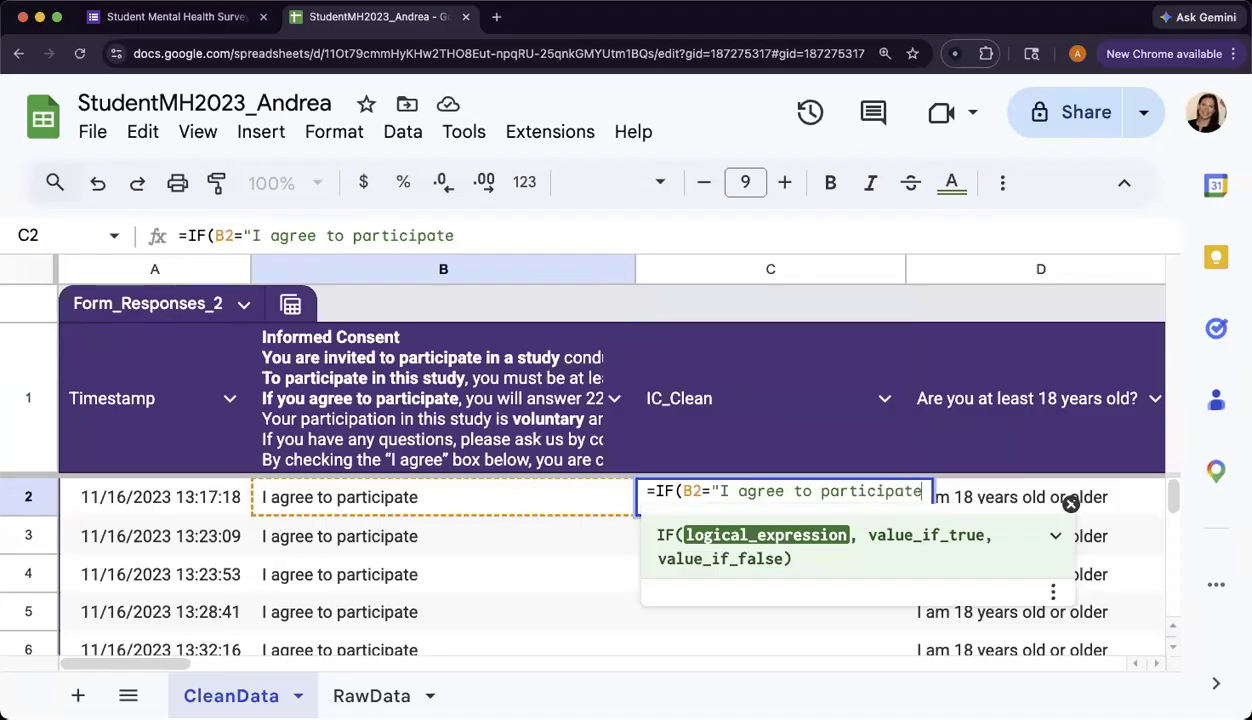
text(")
text(, )
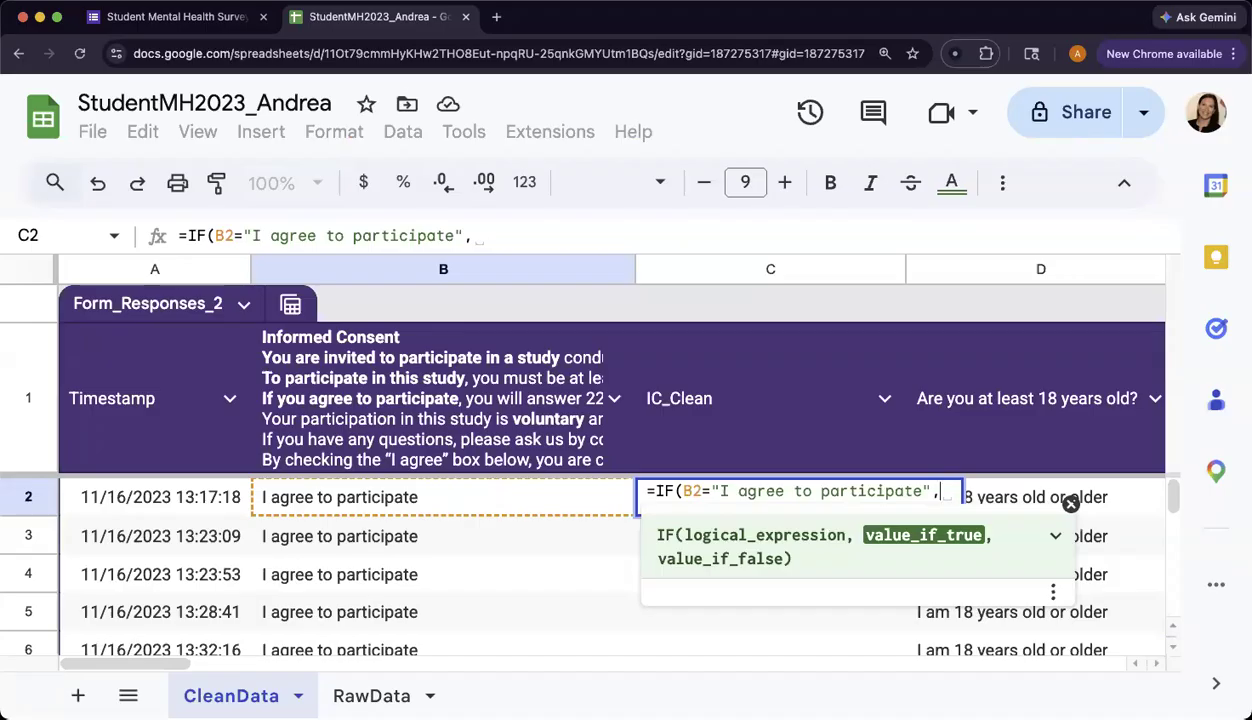
text(")
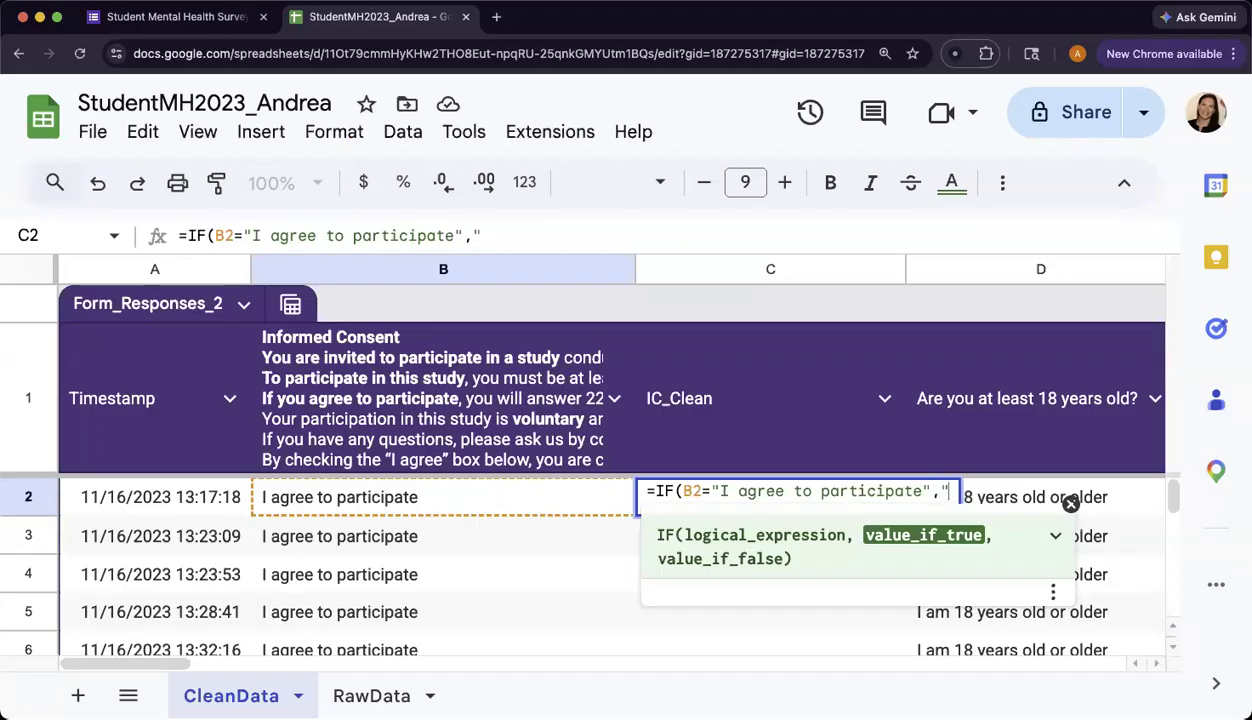
text(Yes")
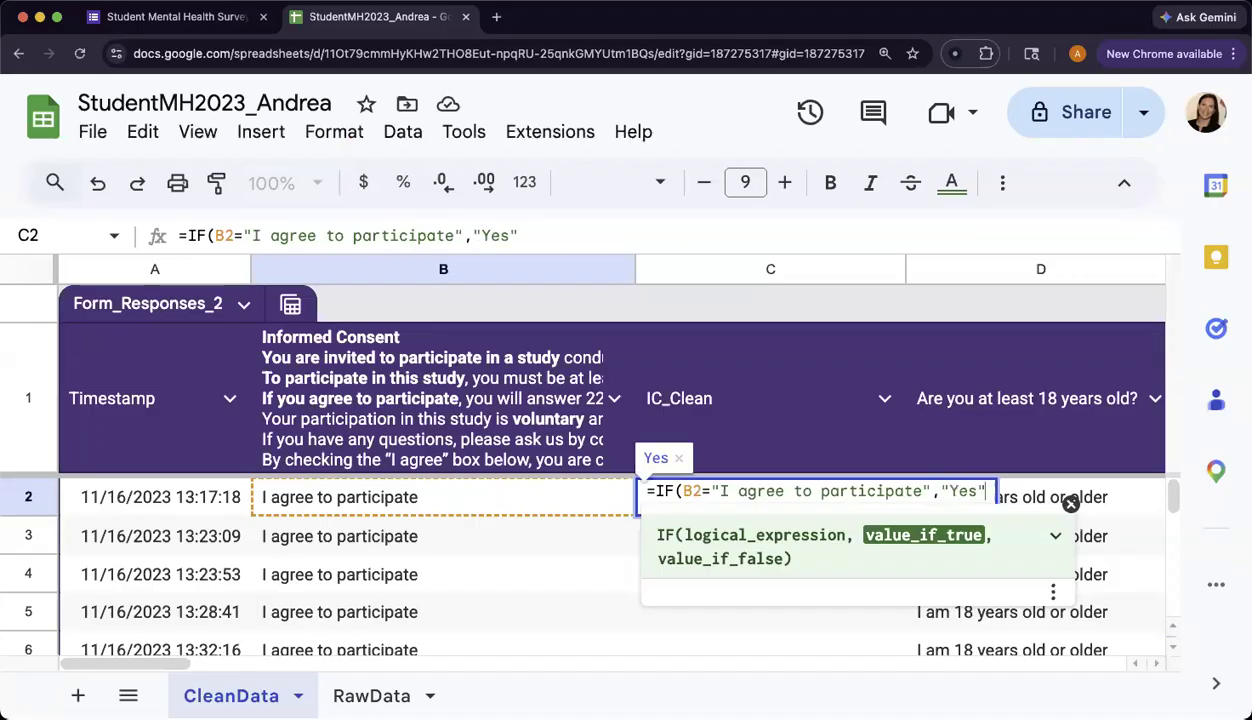
text(, )
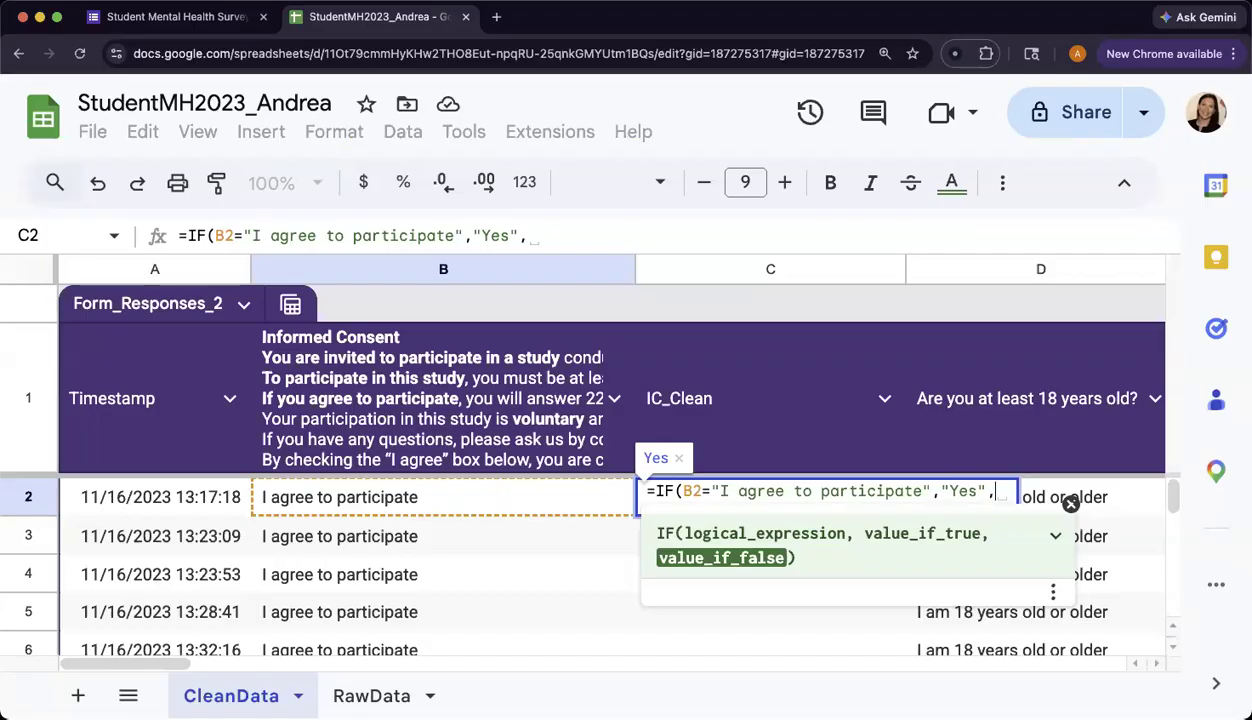
text("No")
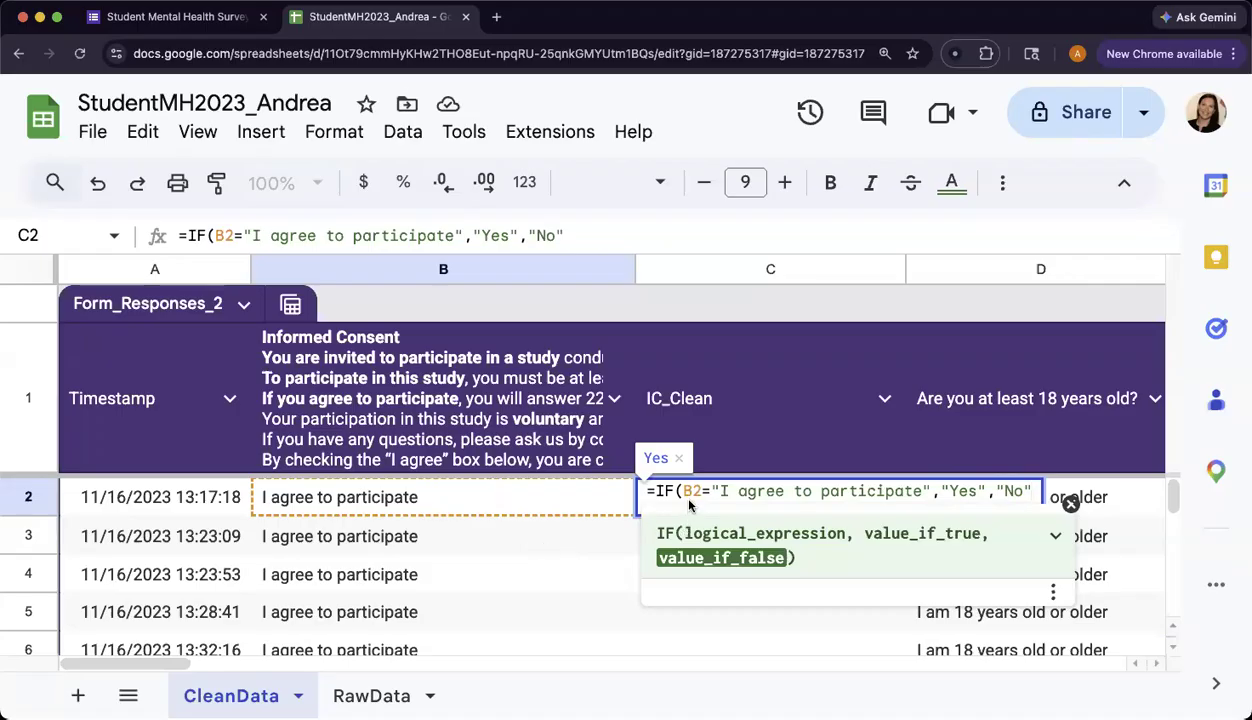
text())
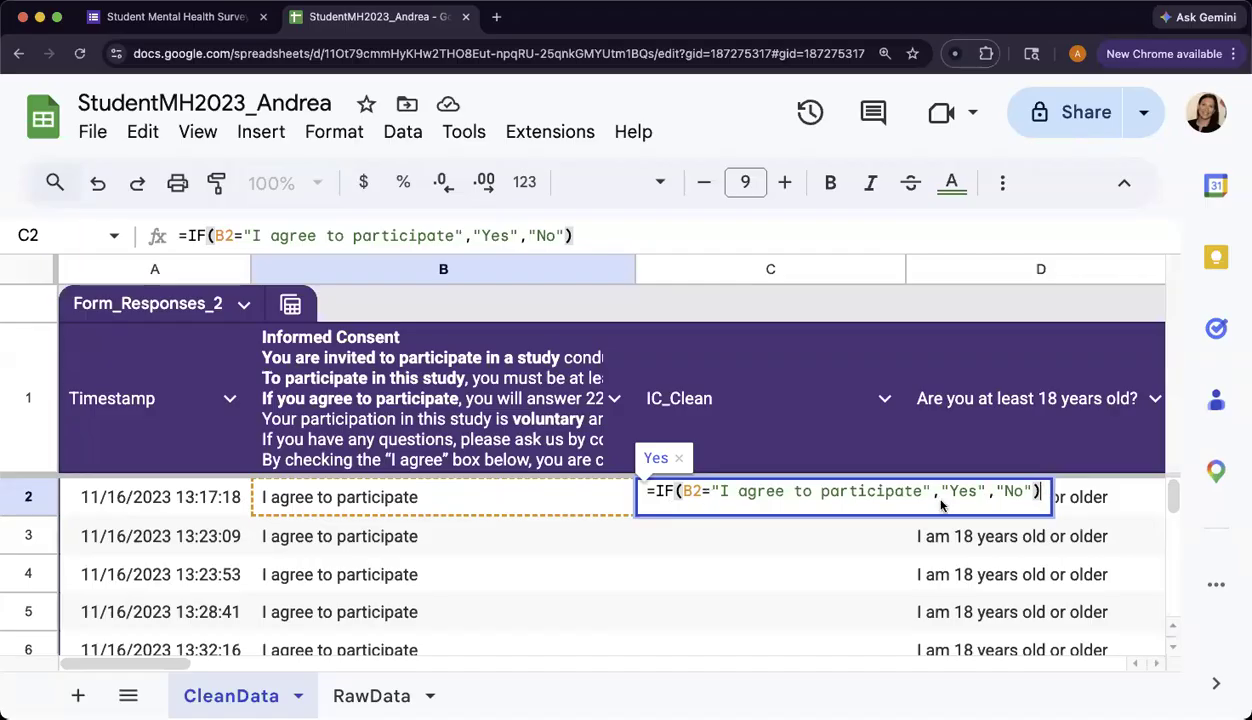
key(Return)
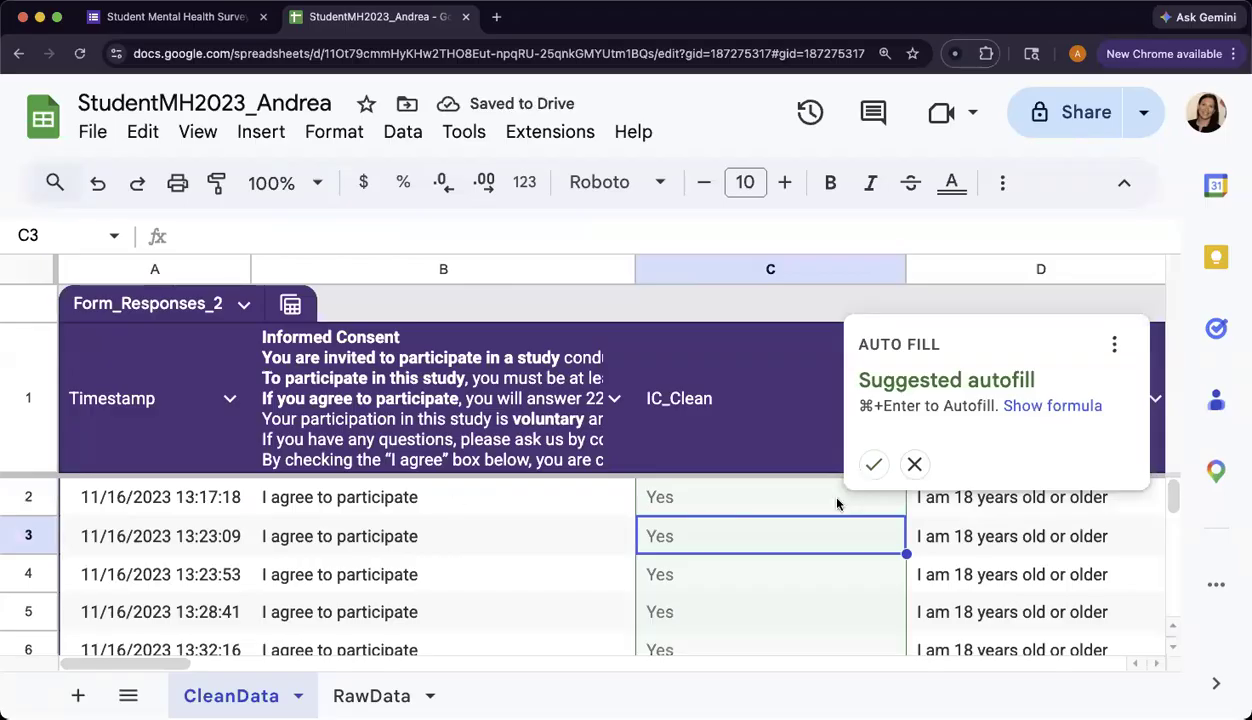
scroll(837, 504, down, 10)
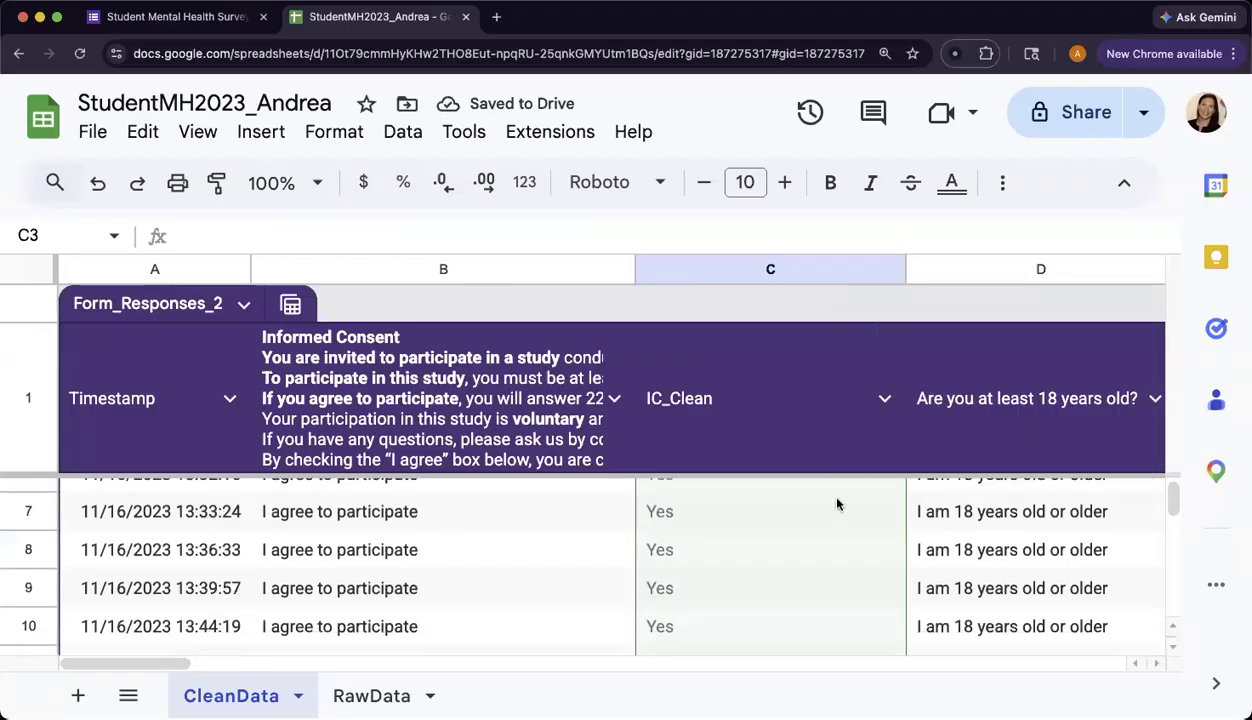
scroll(820, 539, down, 9)
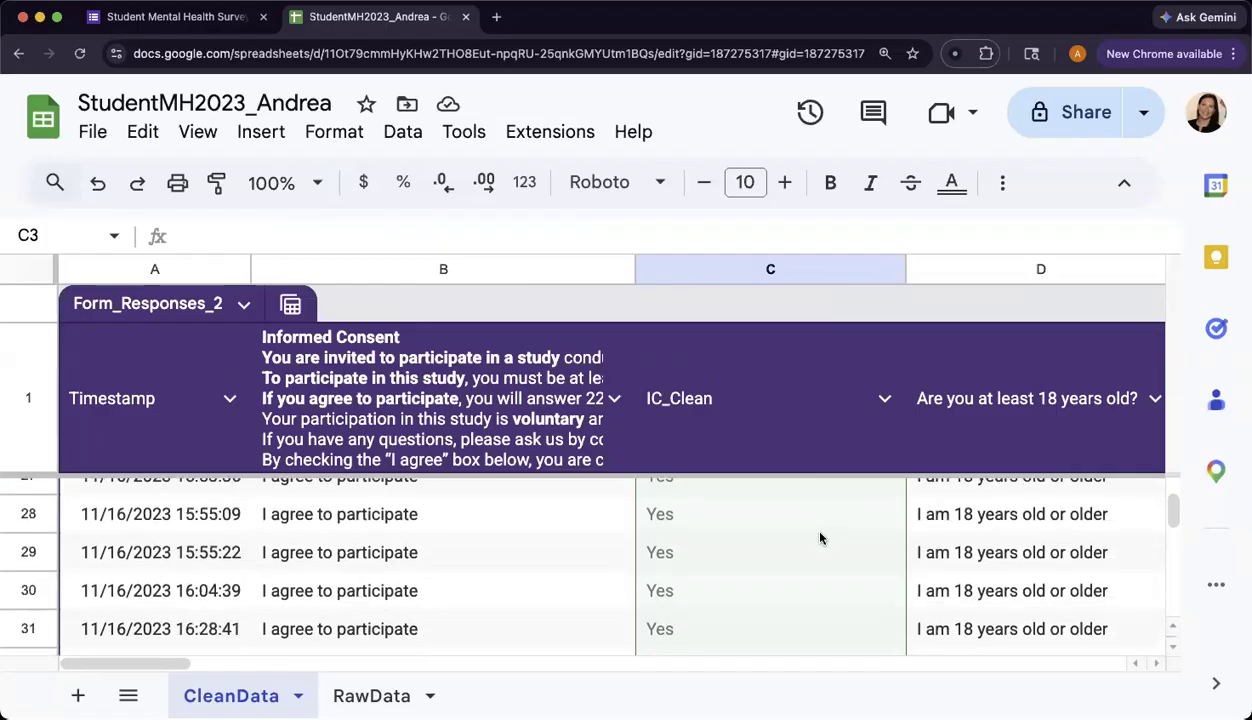
scroll(820, 539, down, 9)
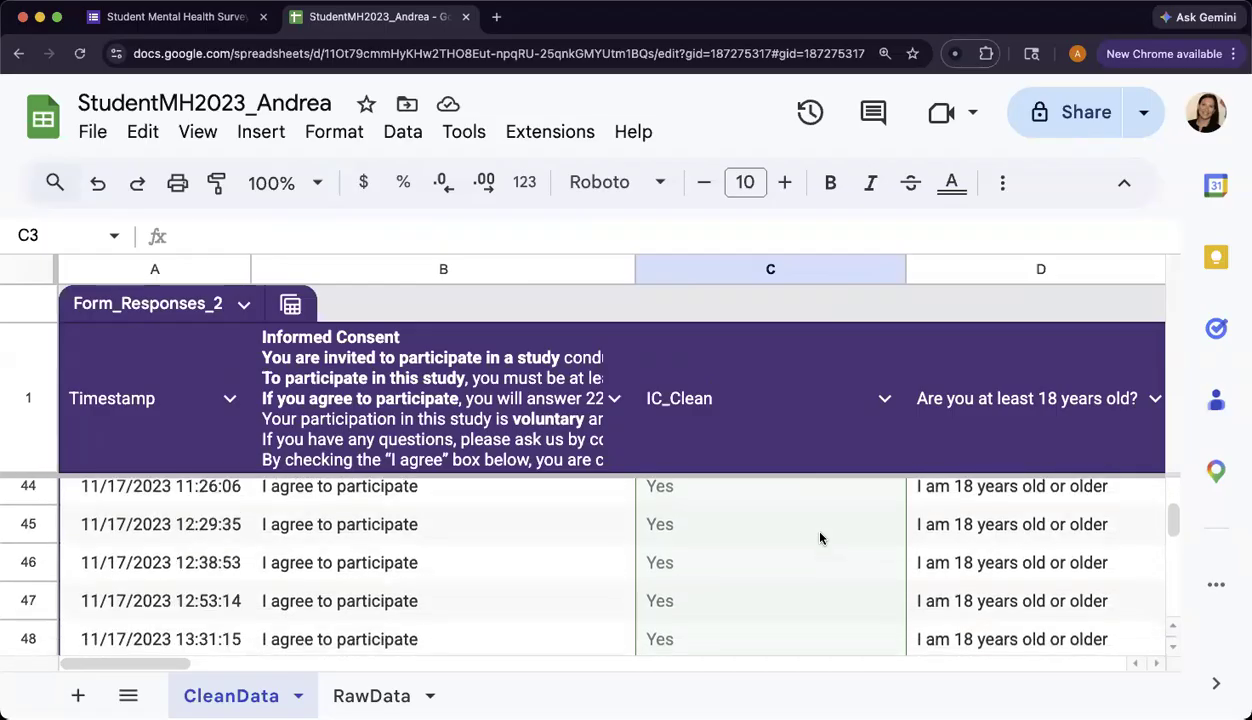
scroll(548, 543, up, 1)
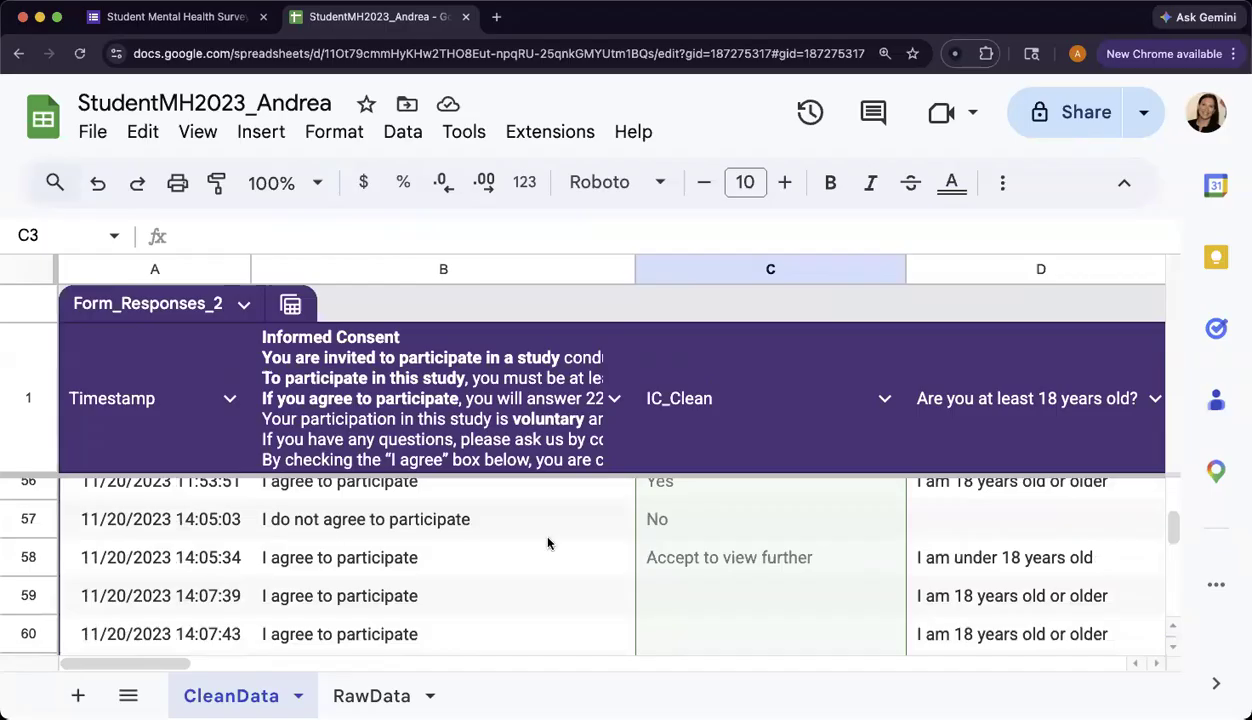
scroll(330, 565, up, 1)
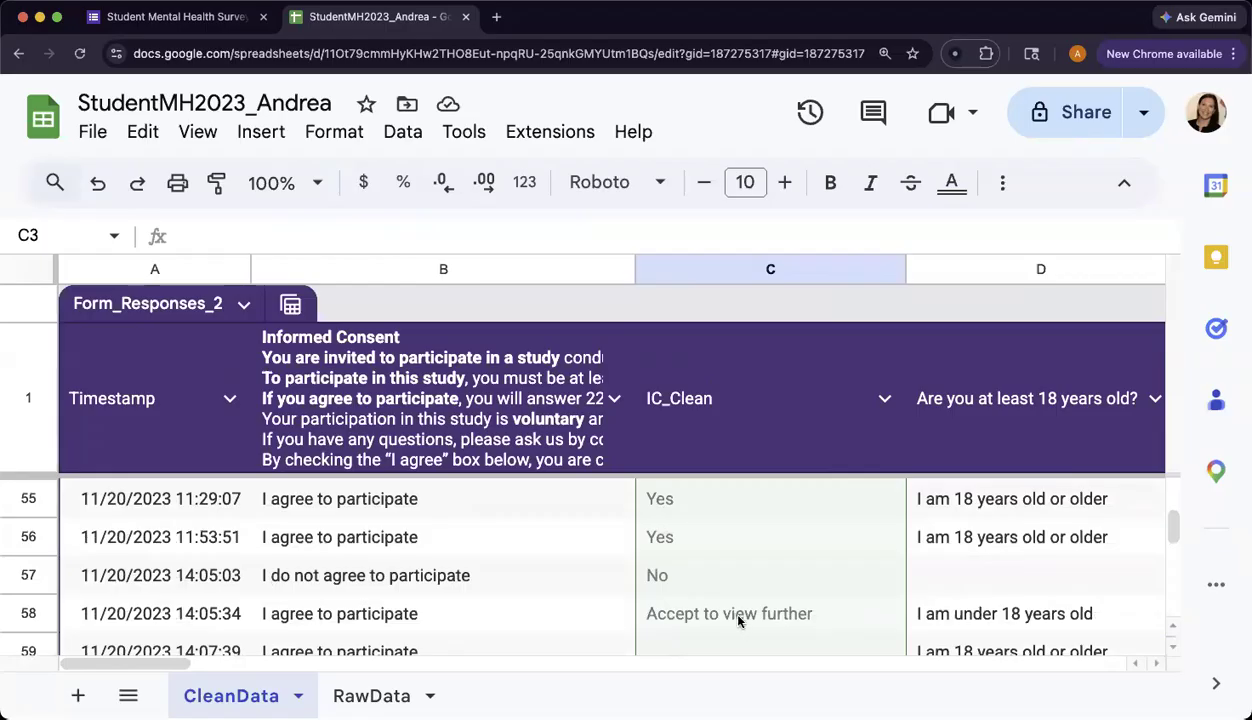
scroll(757, 620, up, 2)
scroll(757, 620, up, 20)
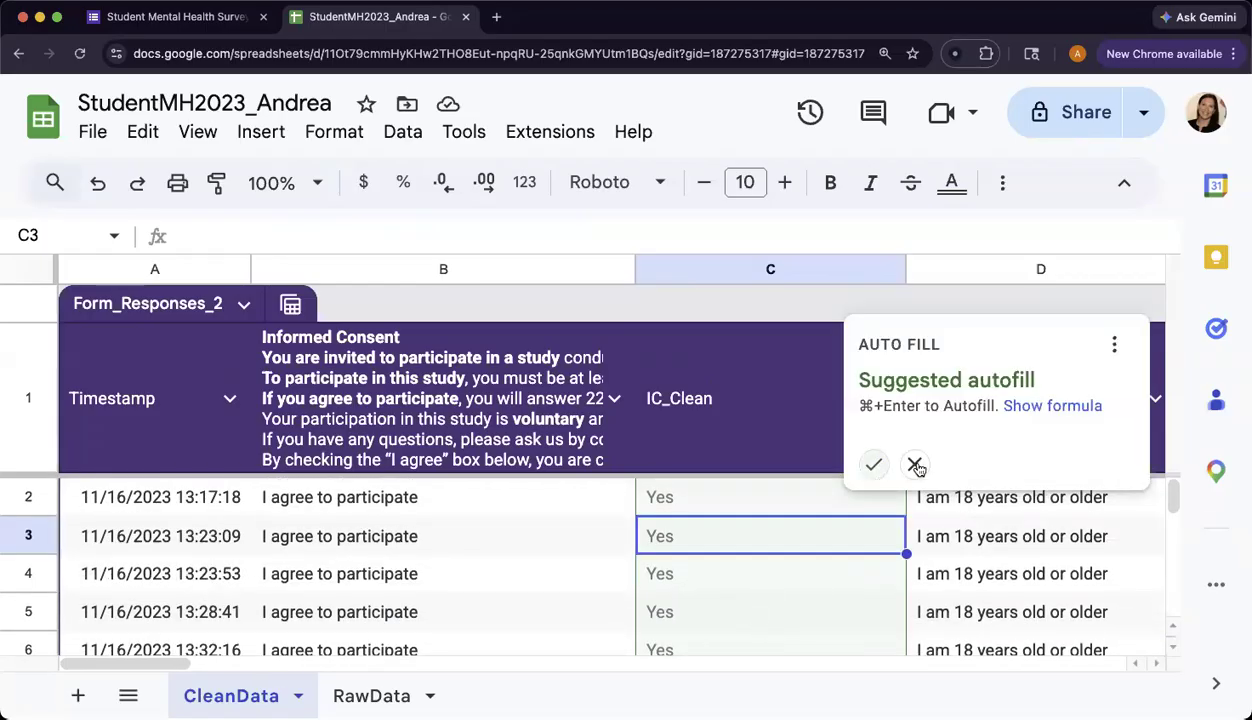
Copy C2's IF formula down to C109, then scroll up to confirm row 57 shows No.
click(698, 505)
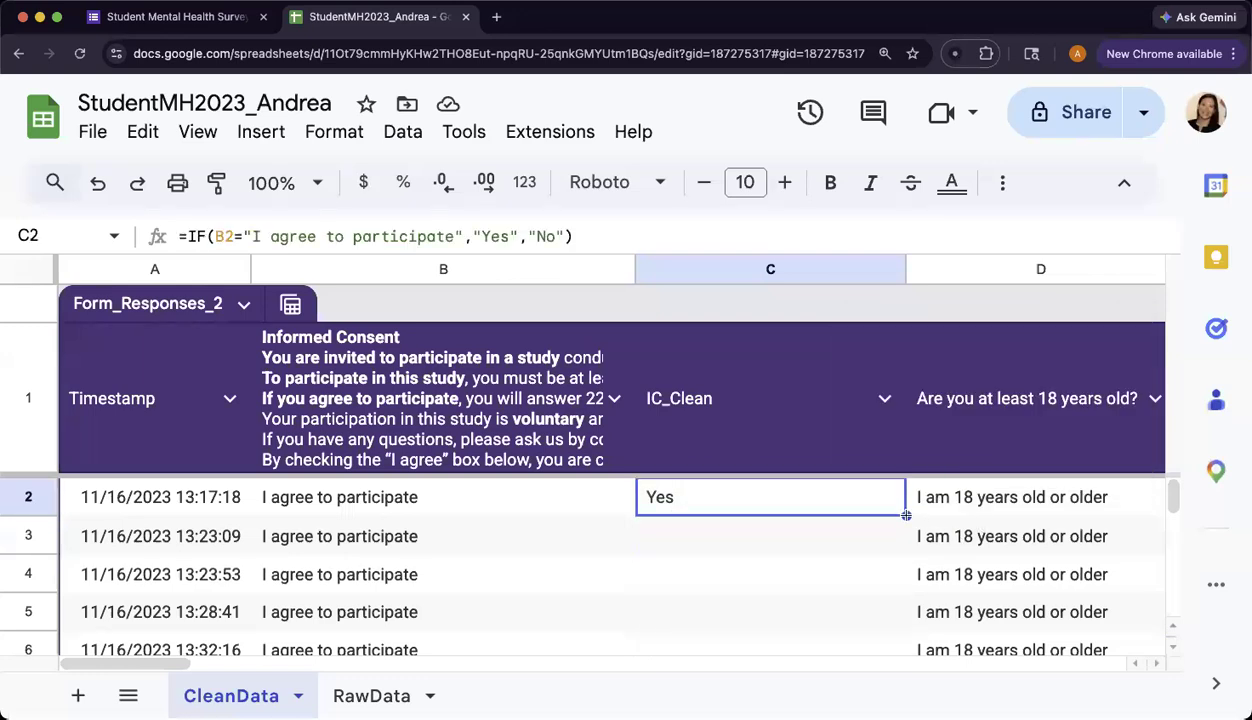
double_click(906, 516)
click(902, 528)
key(super+z)
drag(907, 516, 783, 610)
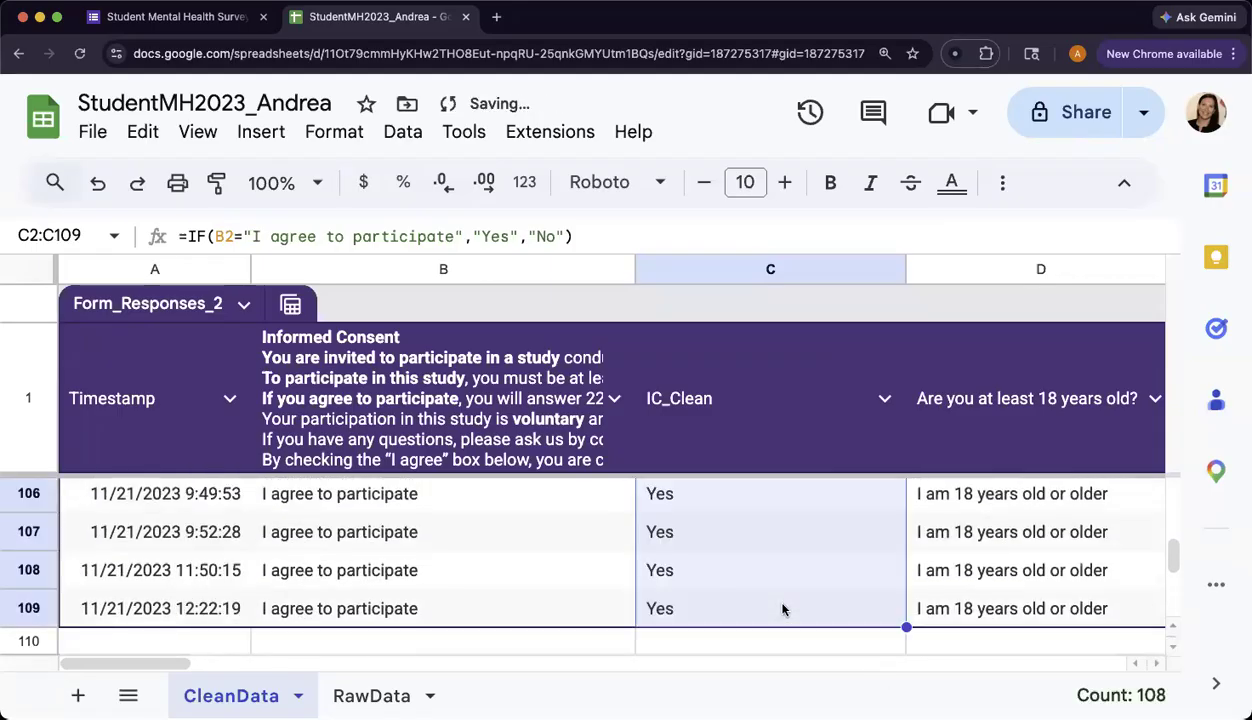
scroll(783, 610, up, 5)
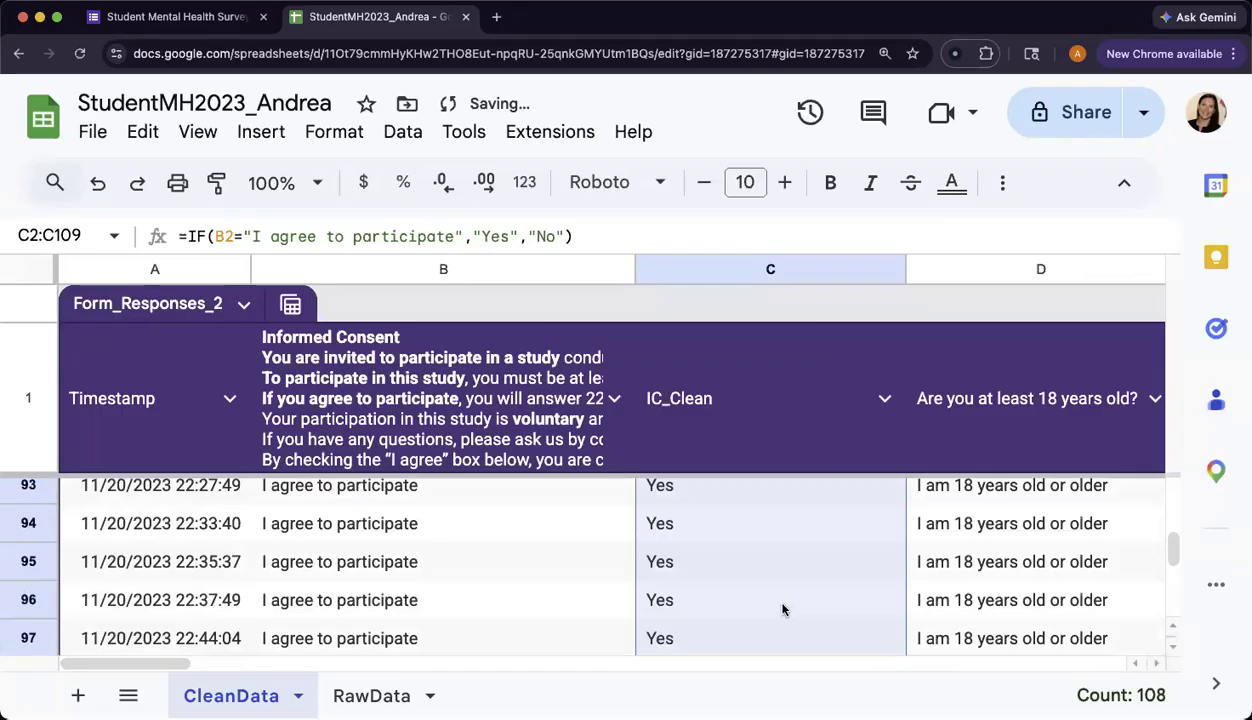
scroll(783, 610, up, 8)
scroll(783, 610, up, 4)
scroll(783, 610, up, 2)
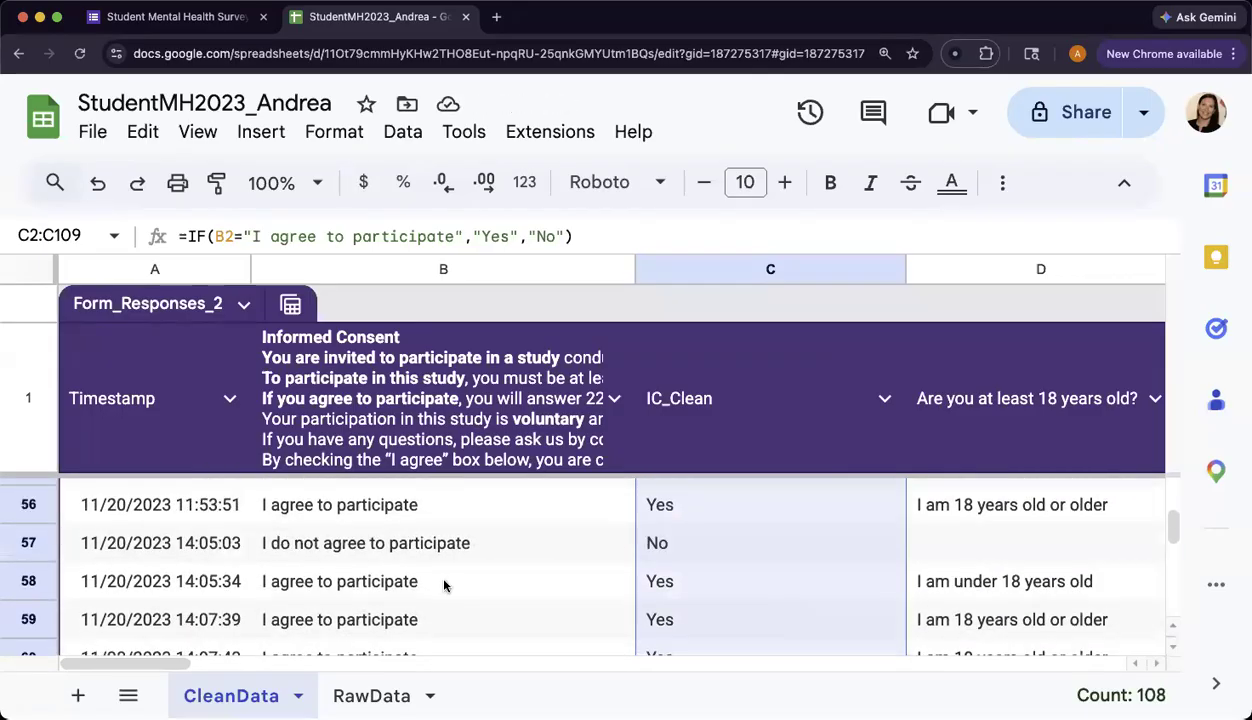
click(440, 567)
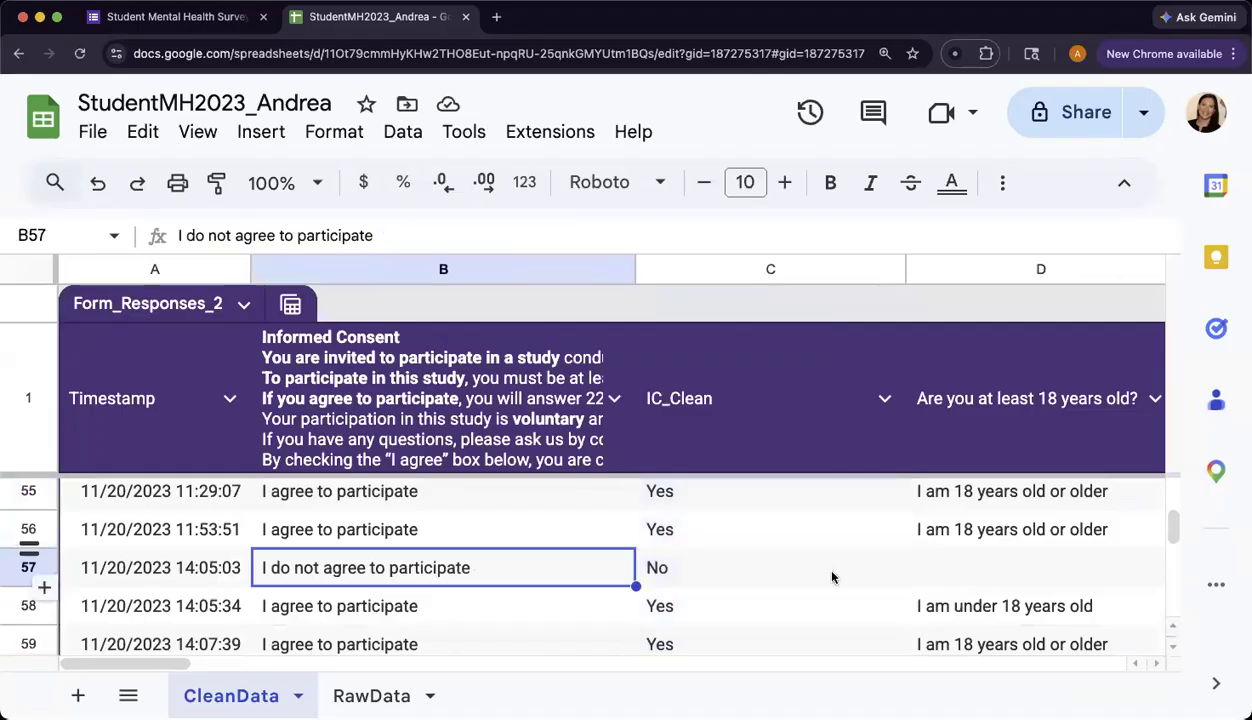
key(shift+space)
click(783, 567)
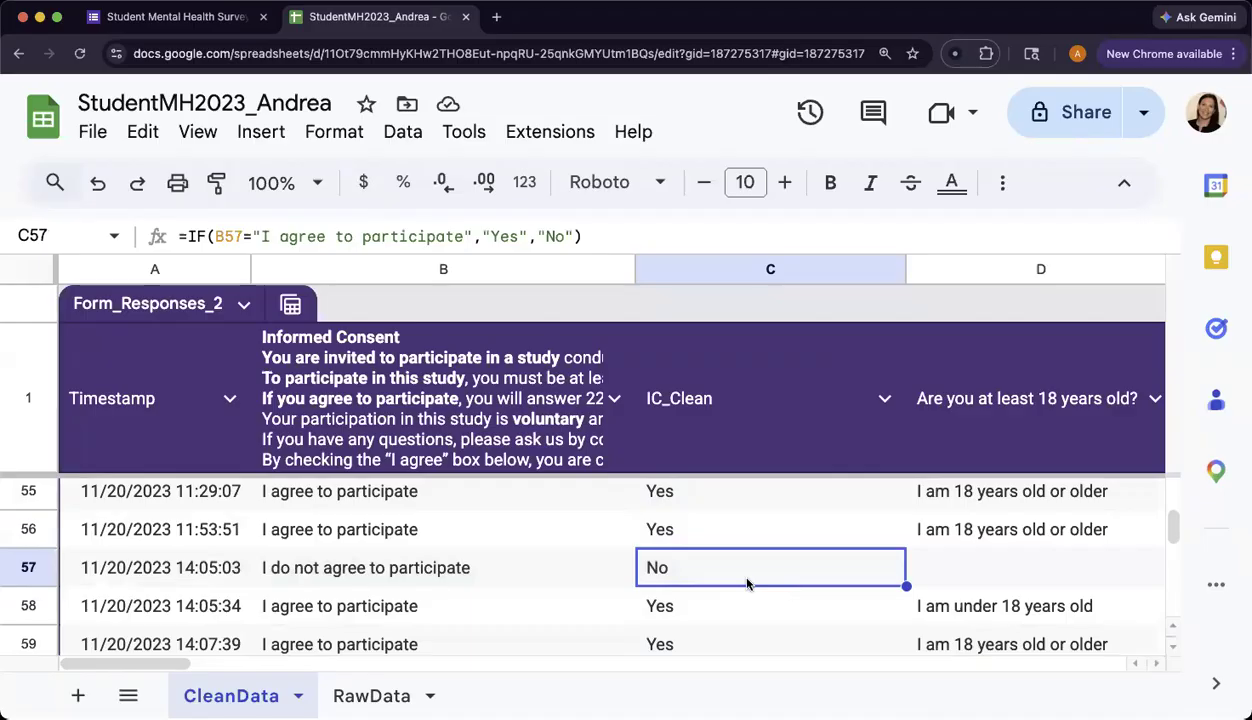
scroll(730, 564, up, 10)
key(super+Up)
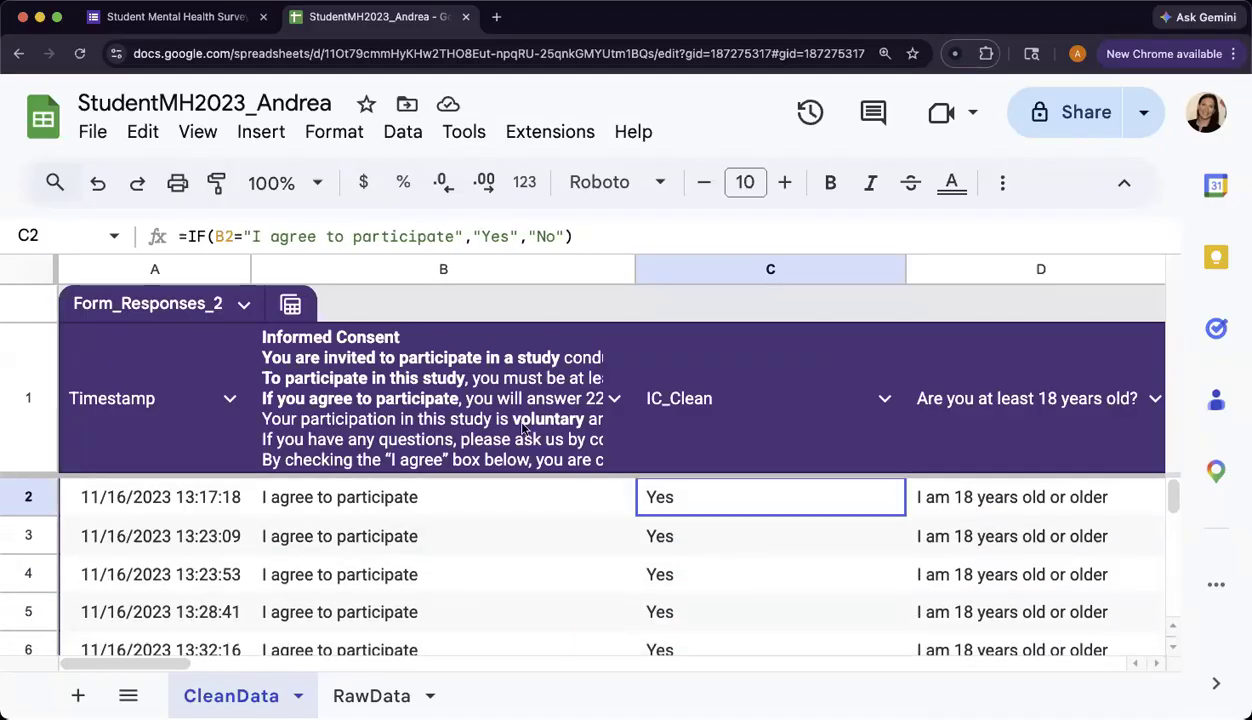
Change C2's results from Yes/No to "1"/"0" and apply it down the IC_Clean column.
click(510, 237)
key(BackSpace)
key(BackSpace)
key(BackSpace)
text(1)
click(538, 238)
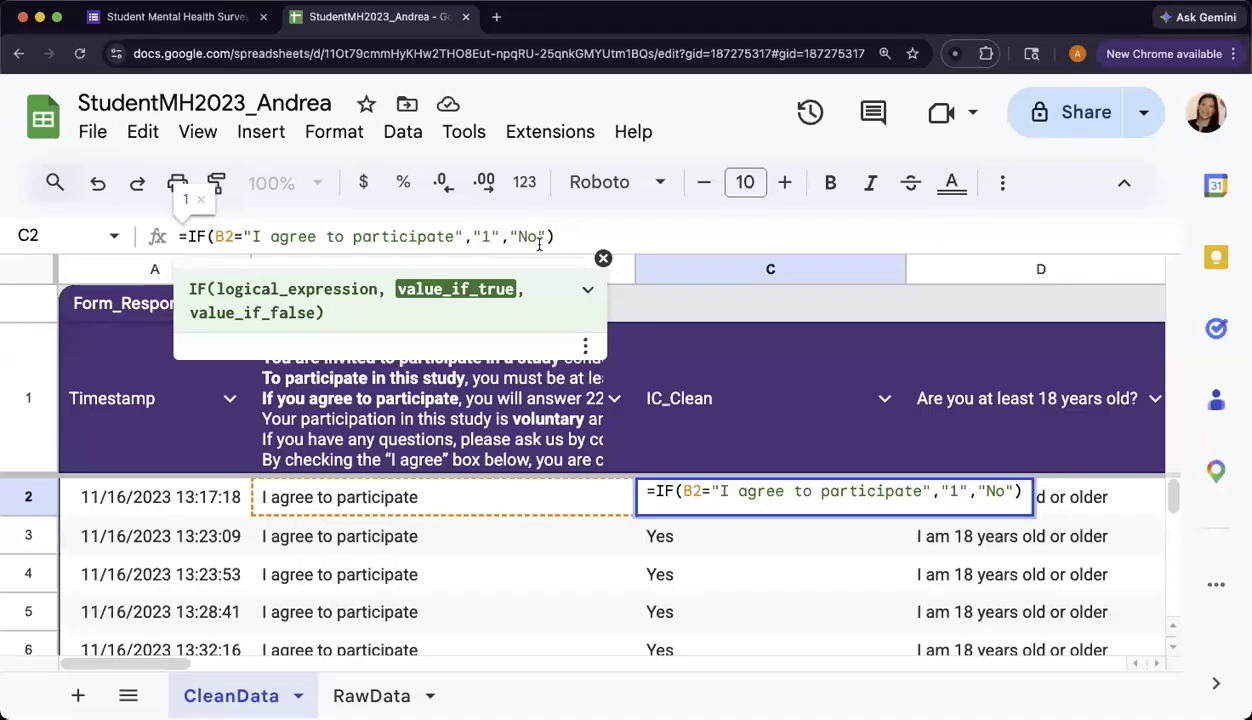
key(BackSpace)
key(BackSpace)
text(0)
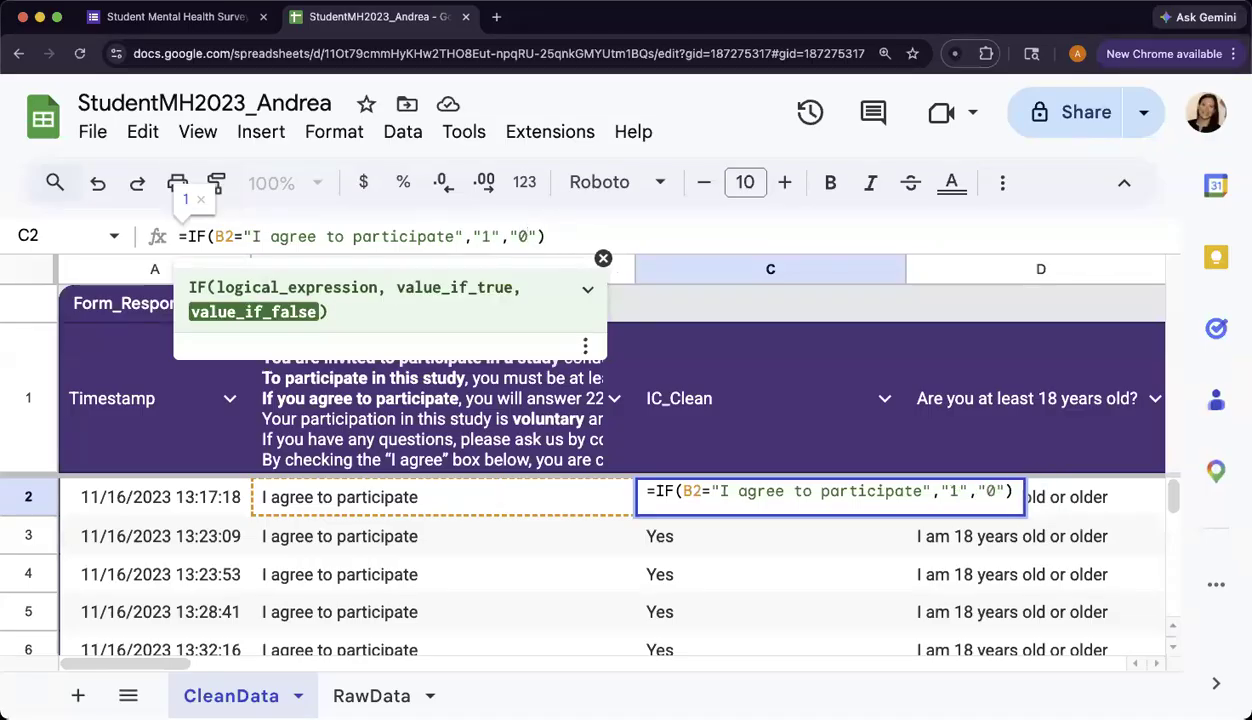
key(Return)
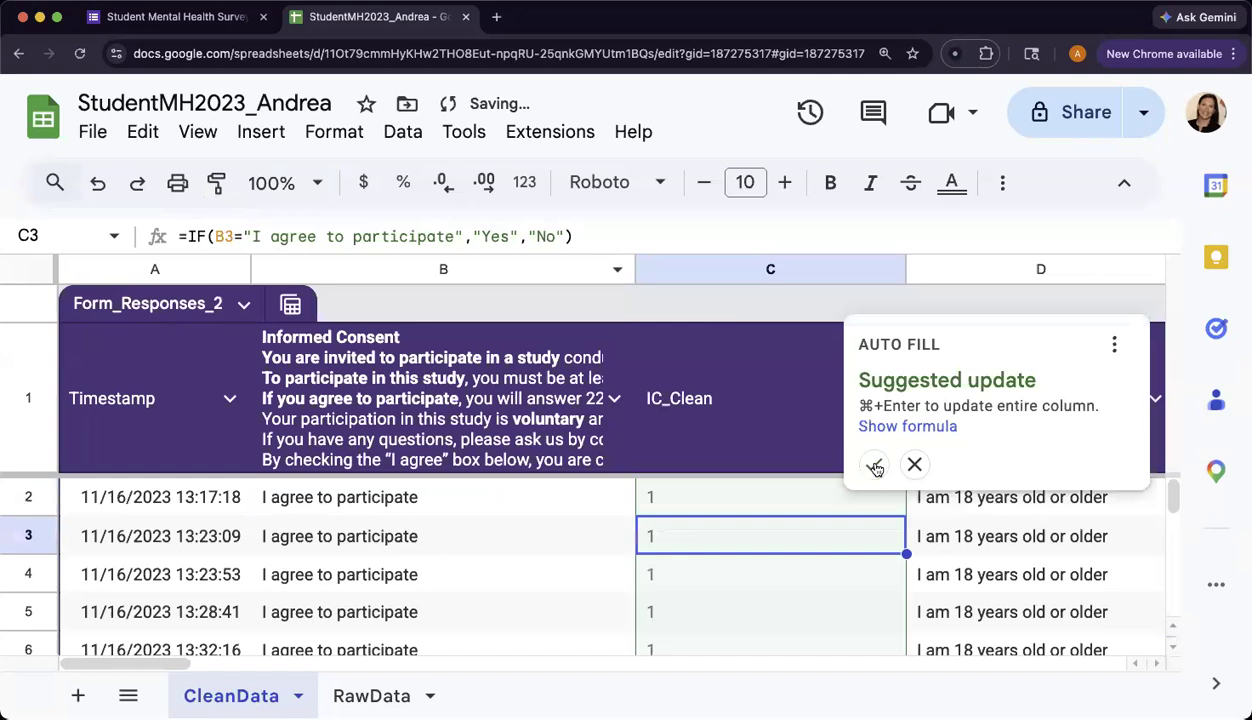
key(super+Return)
click(813, 589)
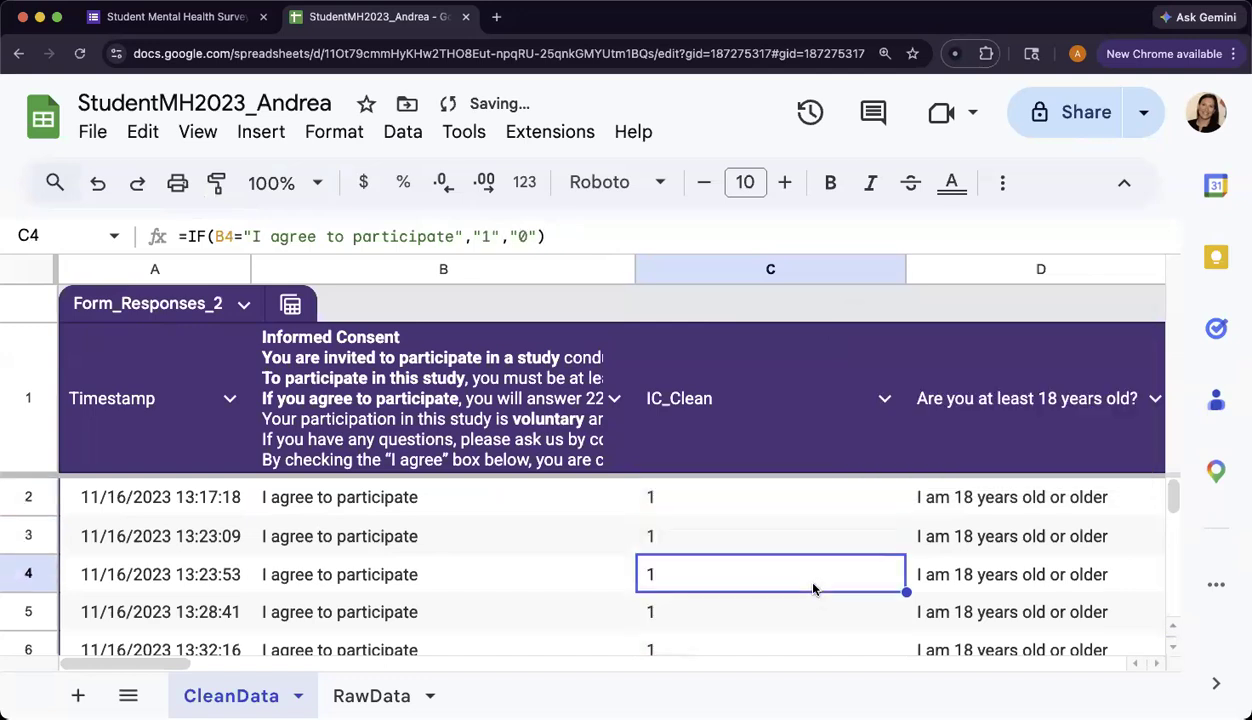
scroll(813, 589, down, 12)
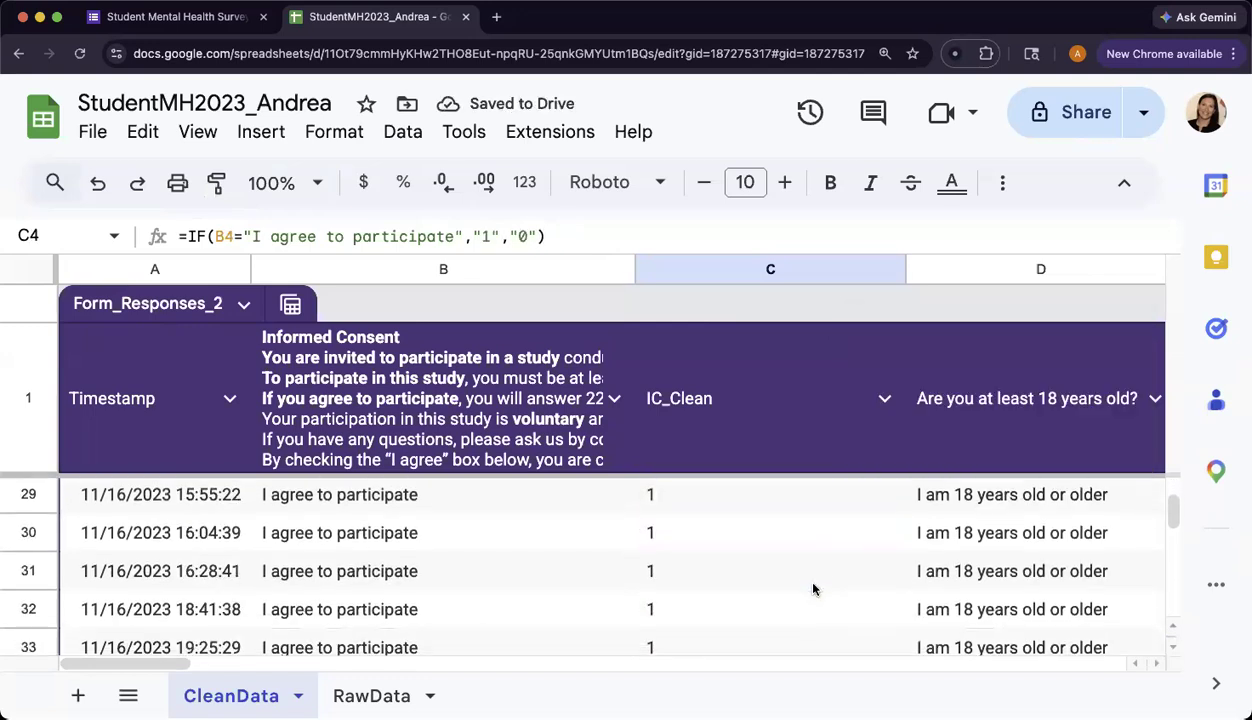
scroll(813, 589, down, 8)
scroll(813, 589, up, 2)
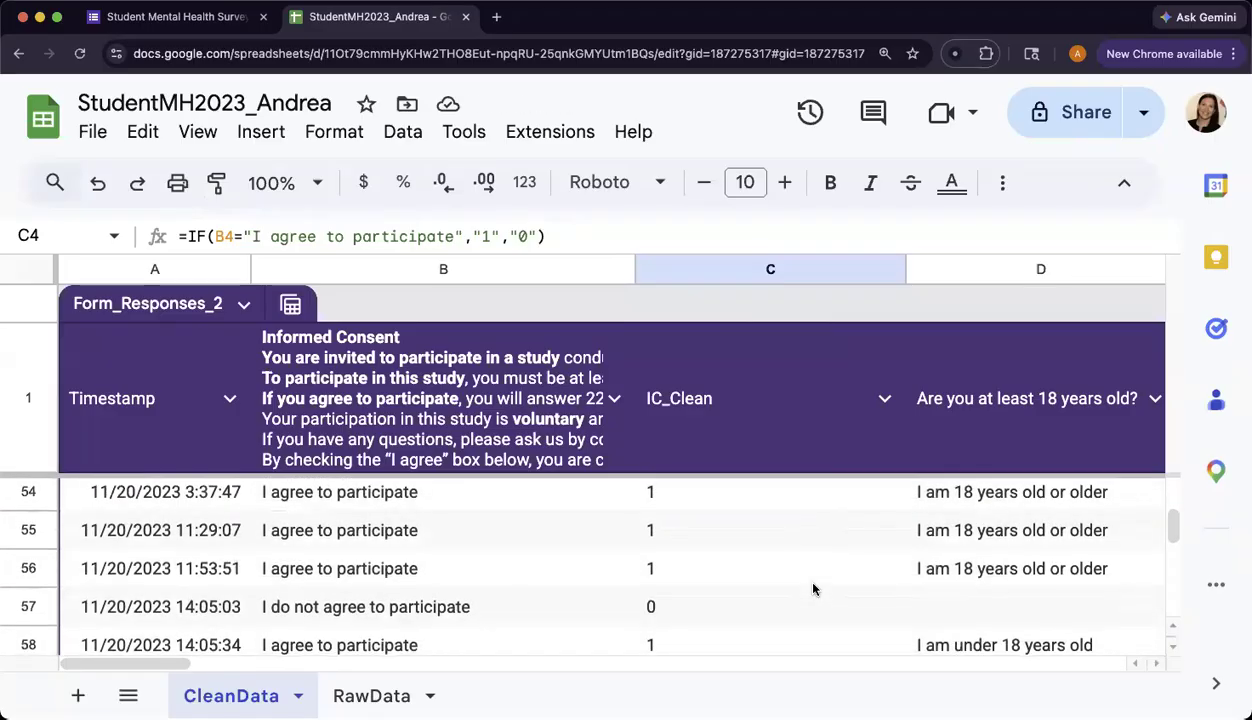
scroll(367, 558, down, 1)
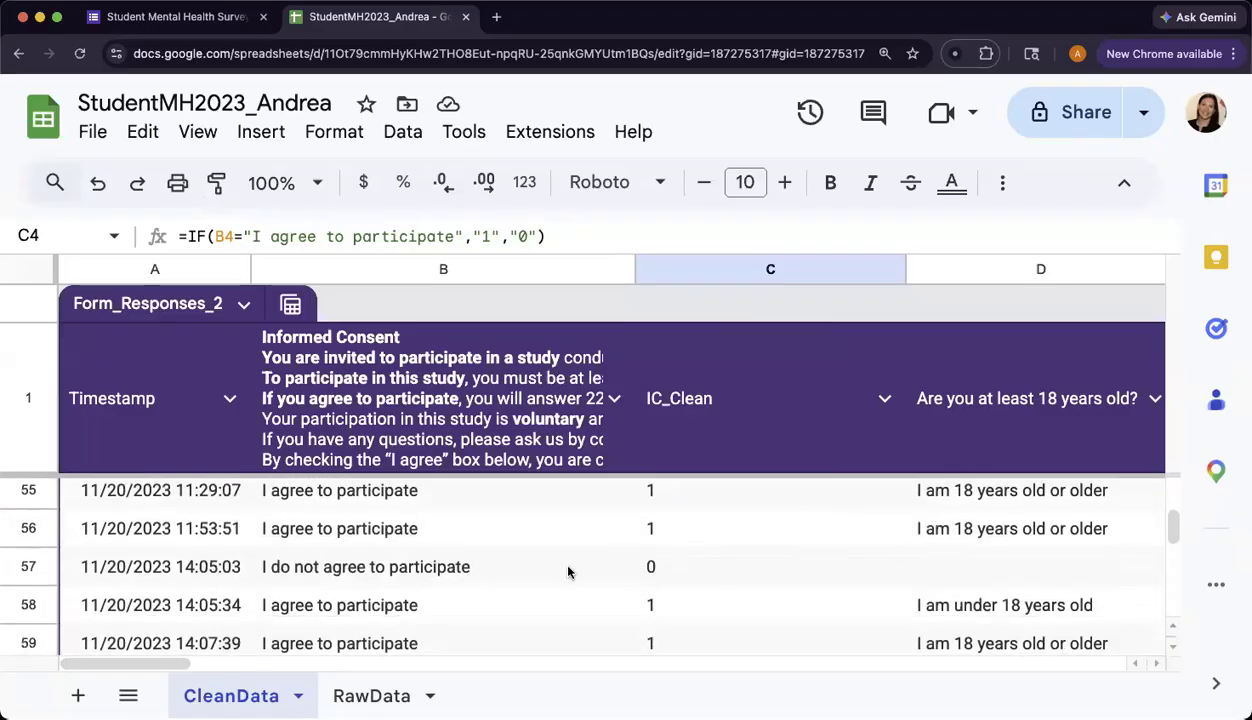
click(752, 576)
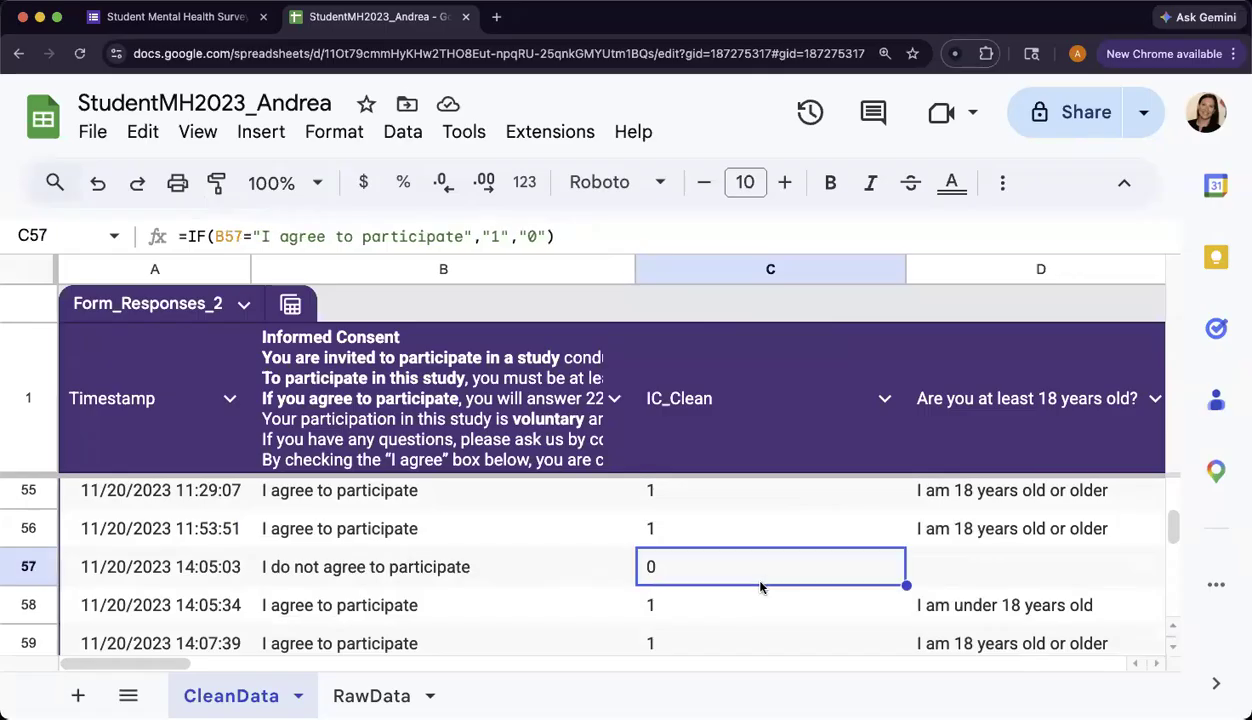
scroll(774, 590, down, 5)
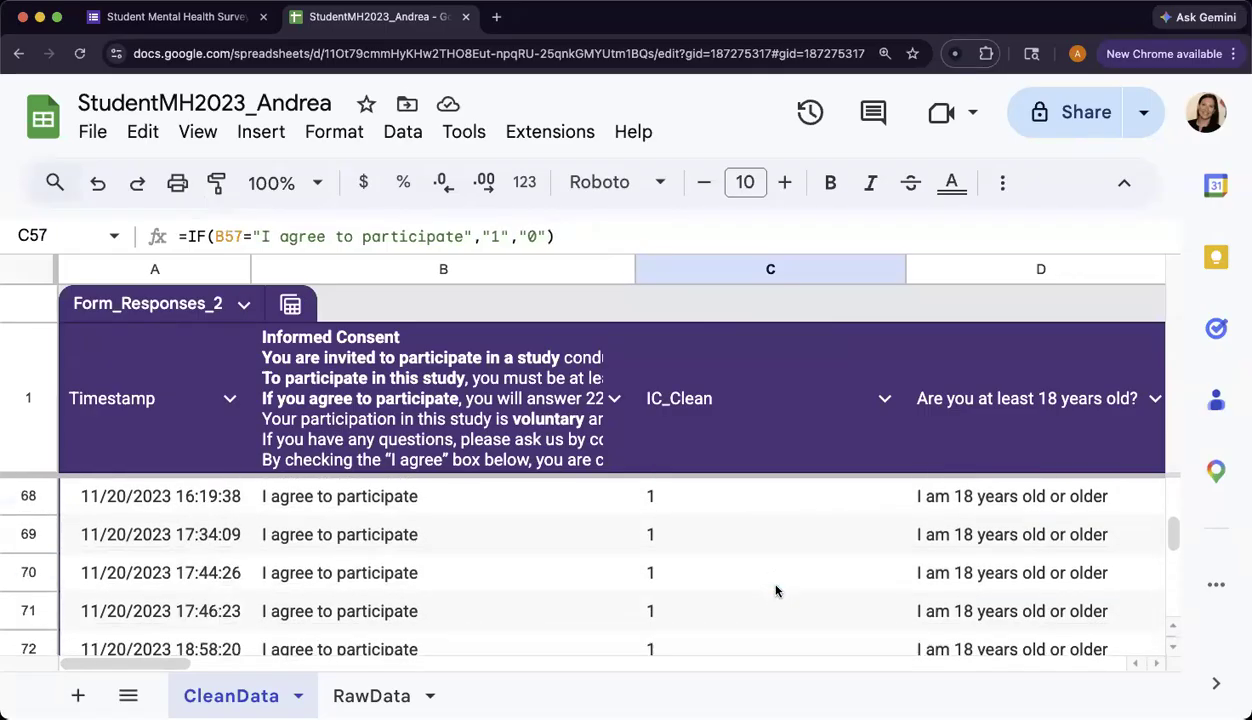
scroll(775, 590, down, 4)
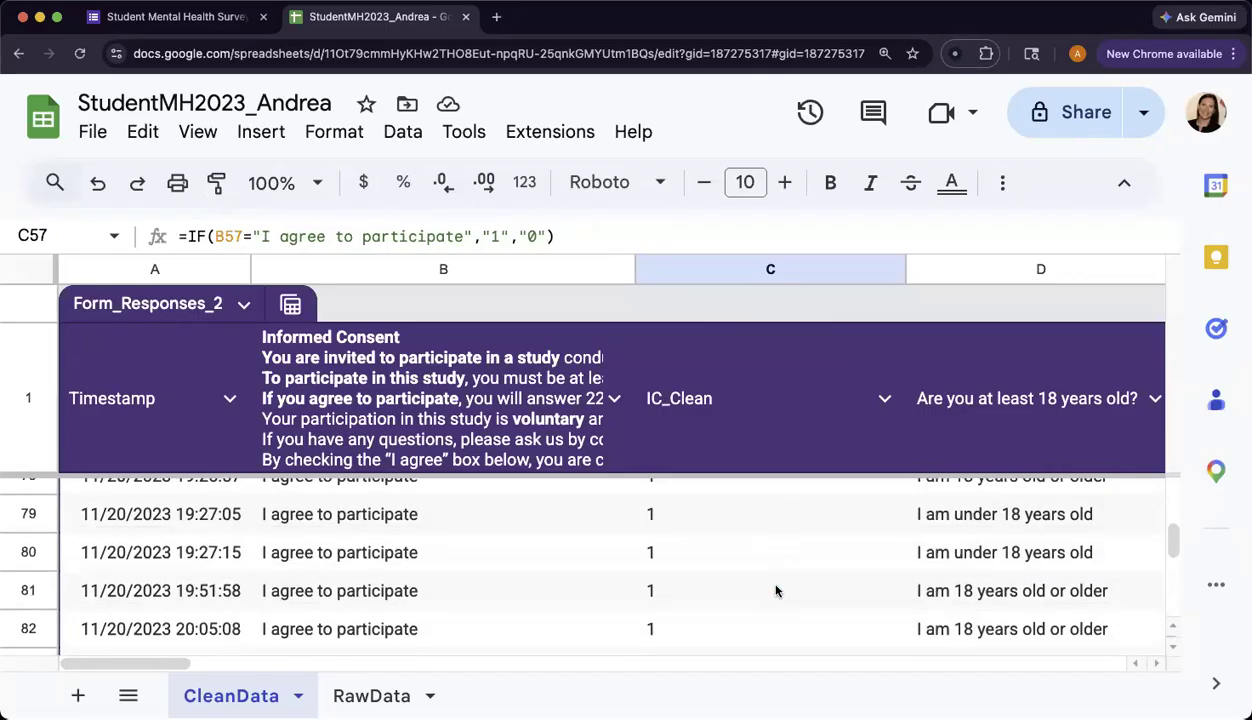
scroll(774, 579, down, 4)
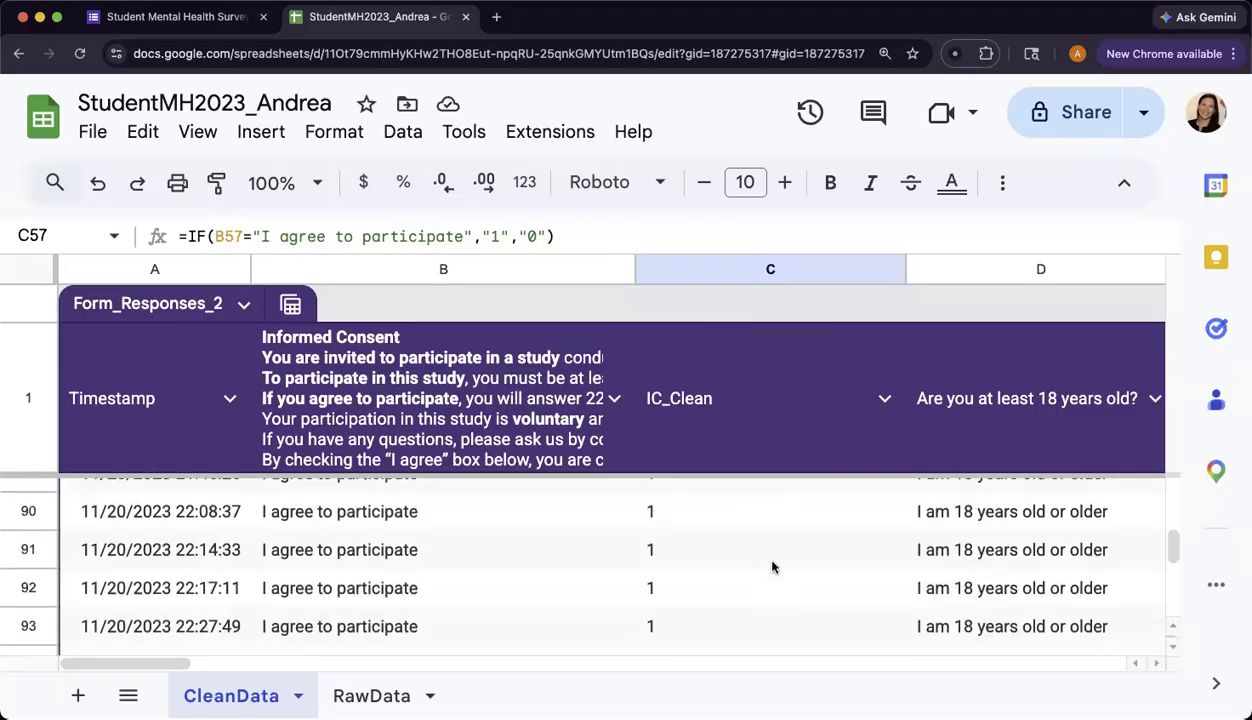
scroll(772, 567, up, 20)
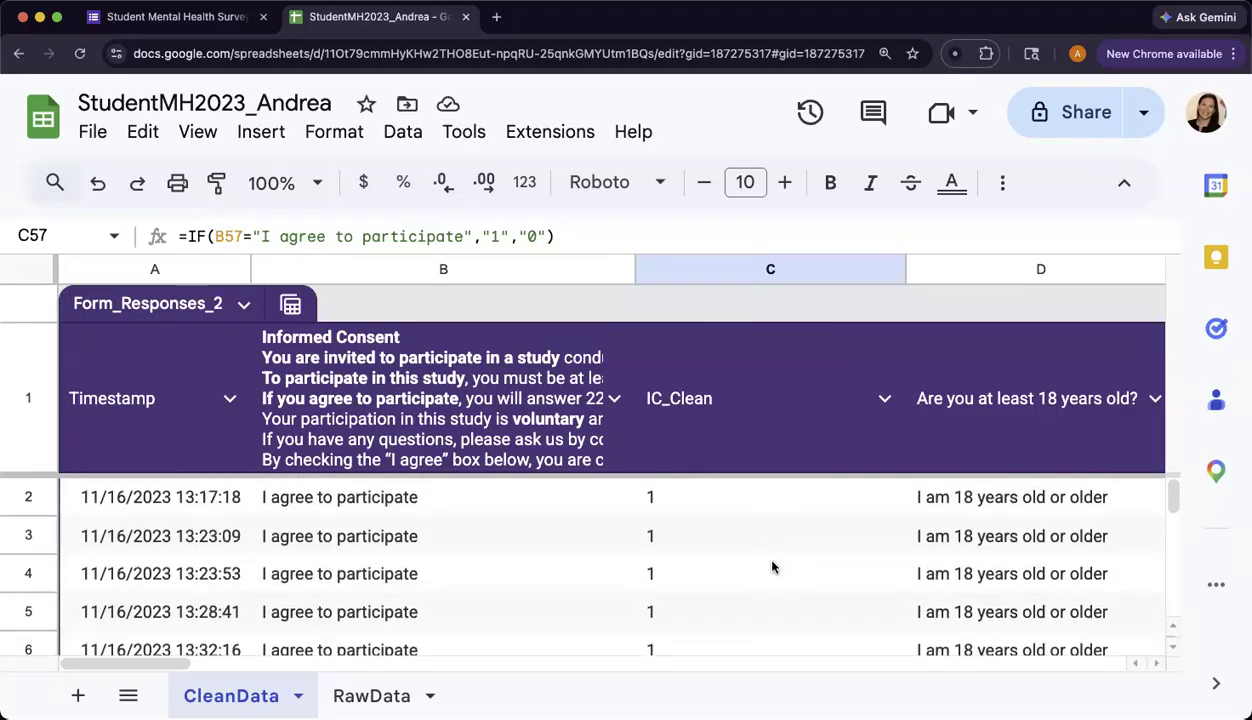
click(712, 505)
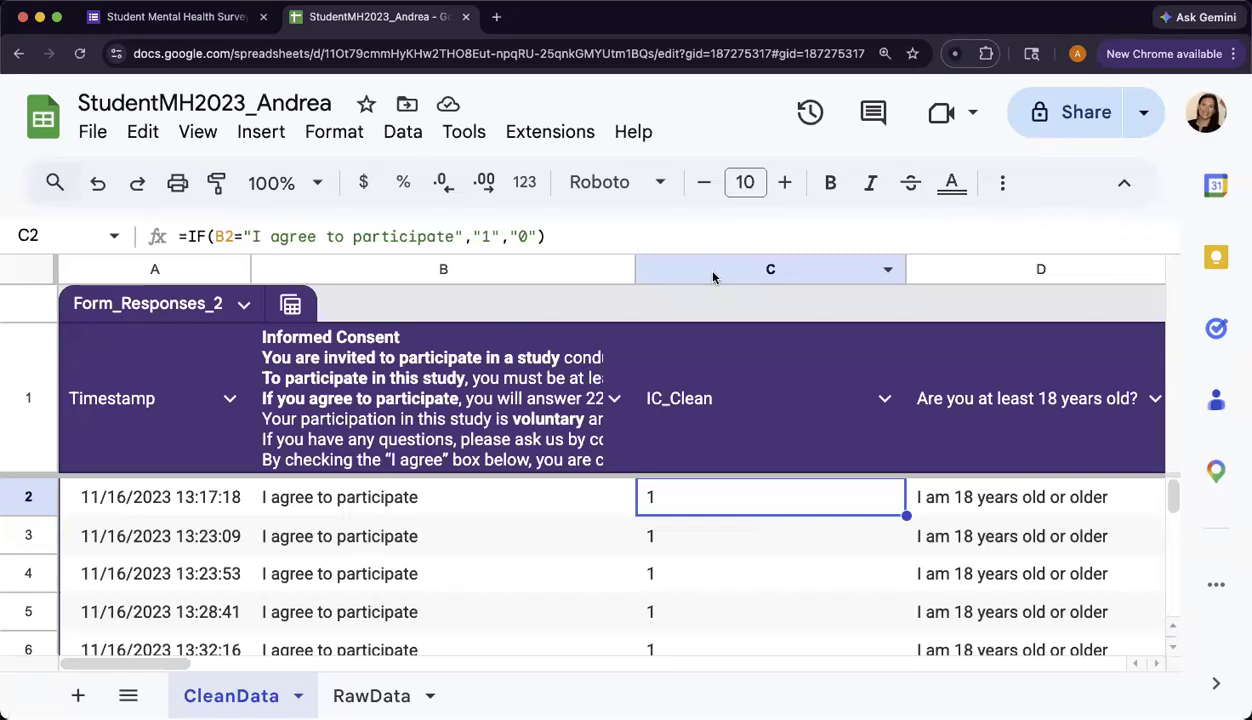
drag(567, 271, 799, 273)
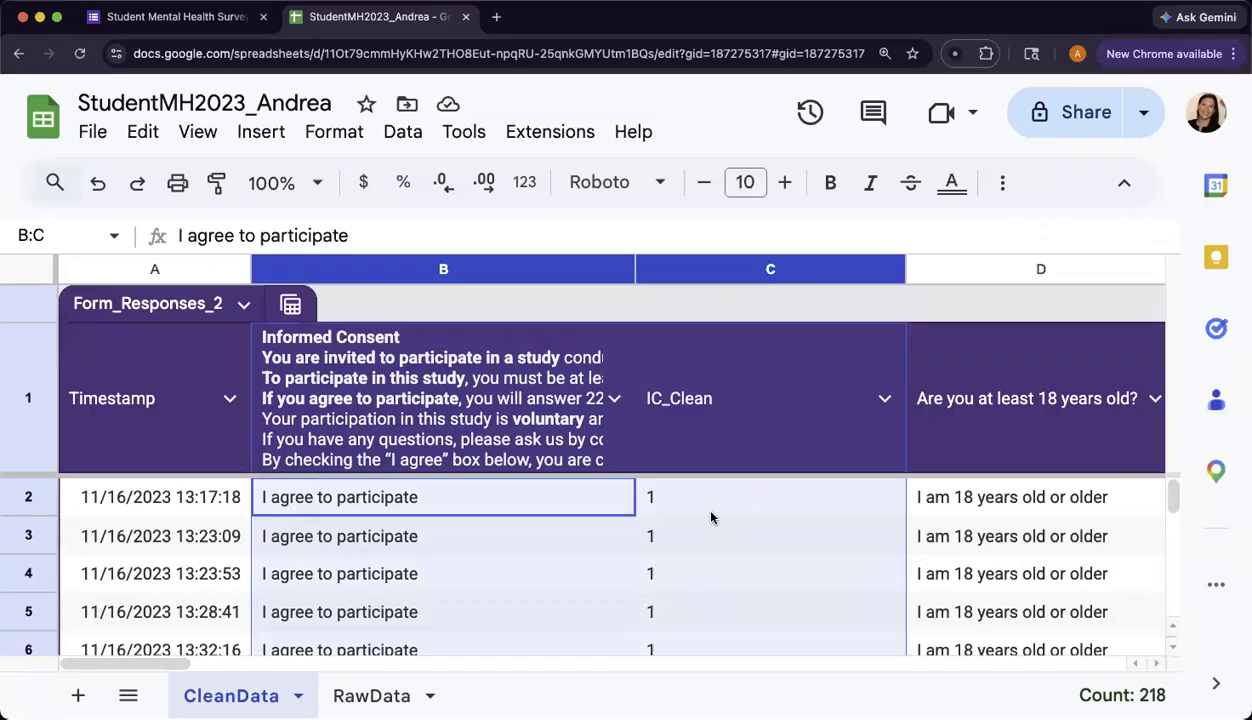
click(748, 497)
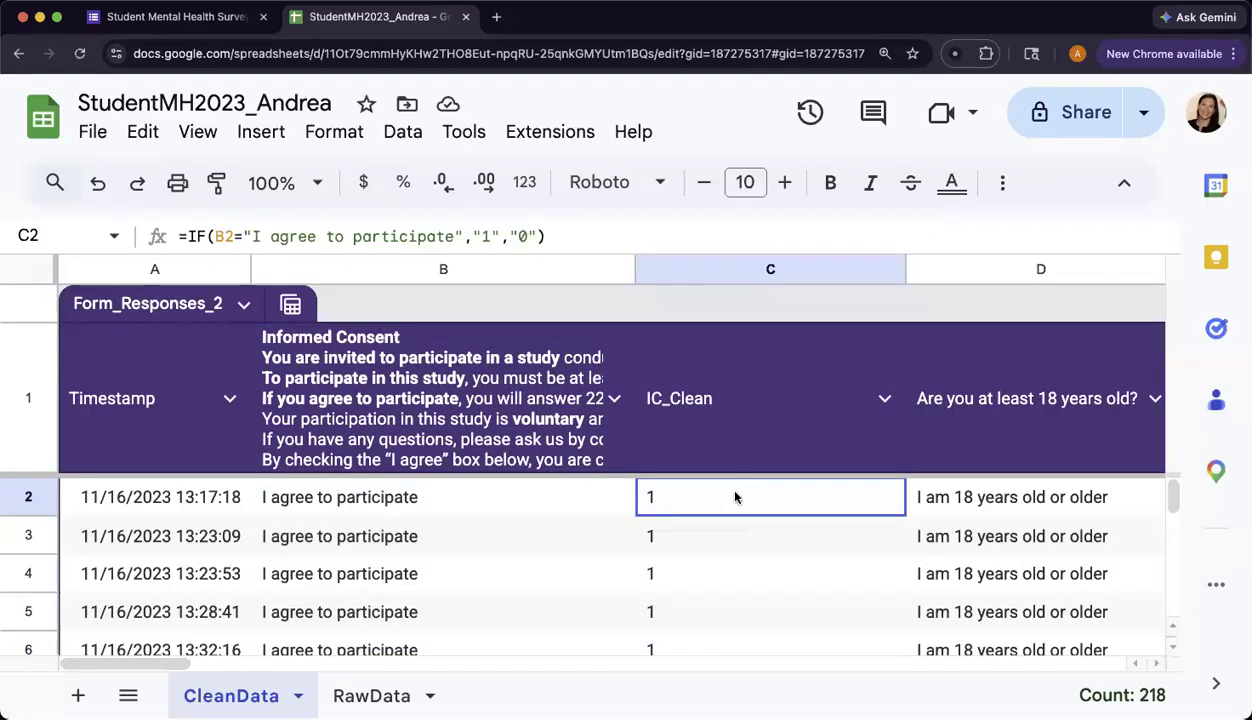
key(shift+Left)
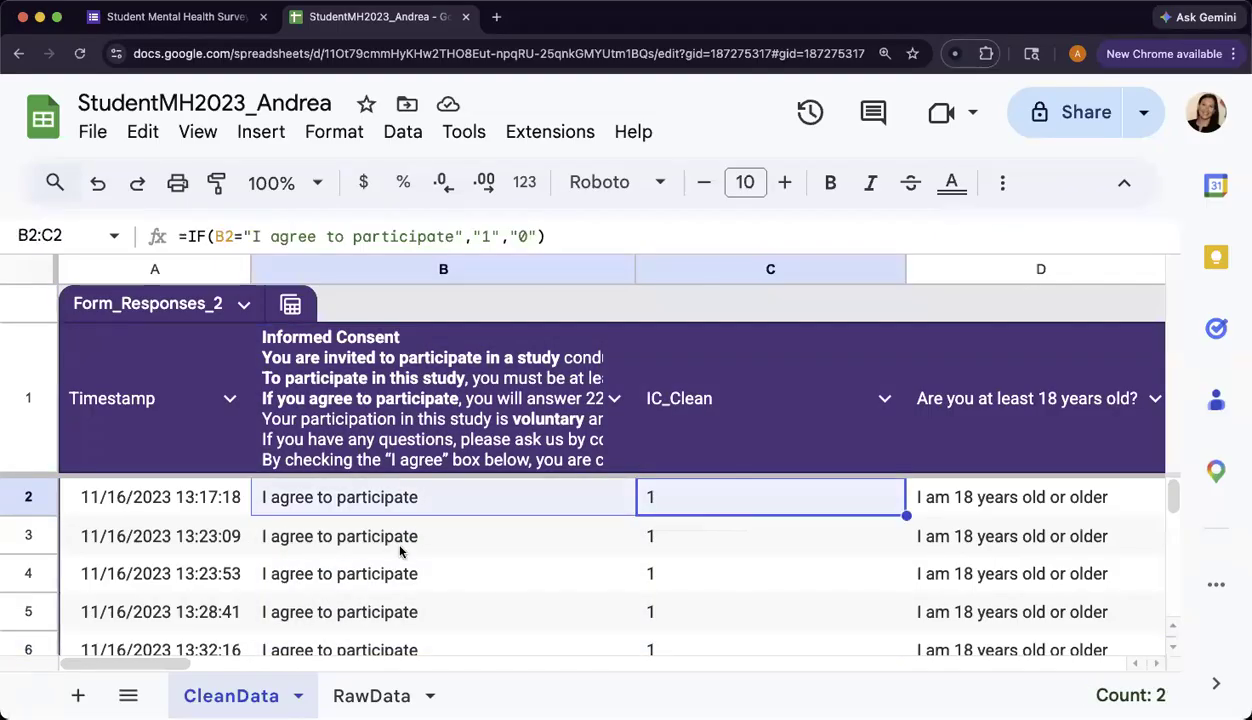
click(400, 548)
key(shift+Right)
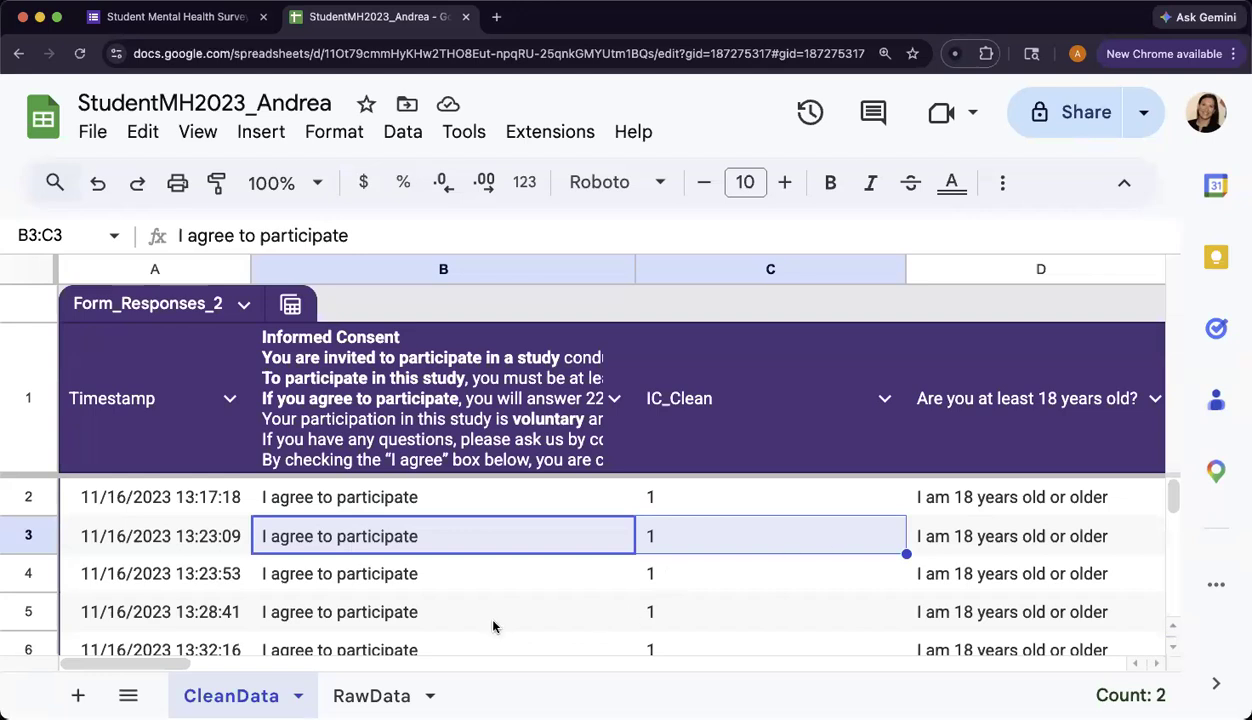
click(478, 262)
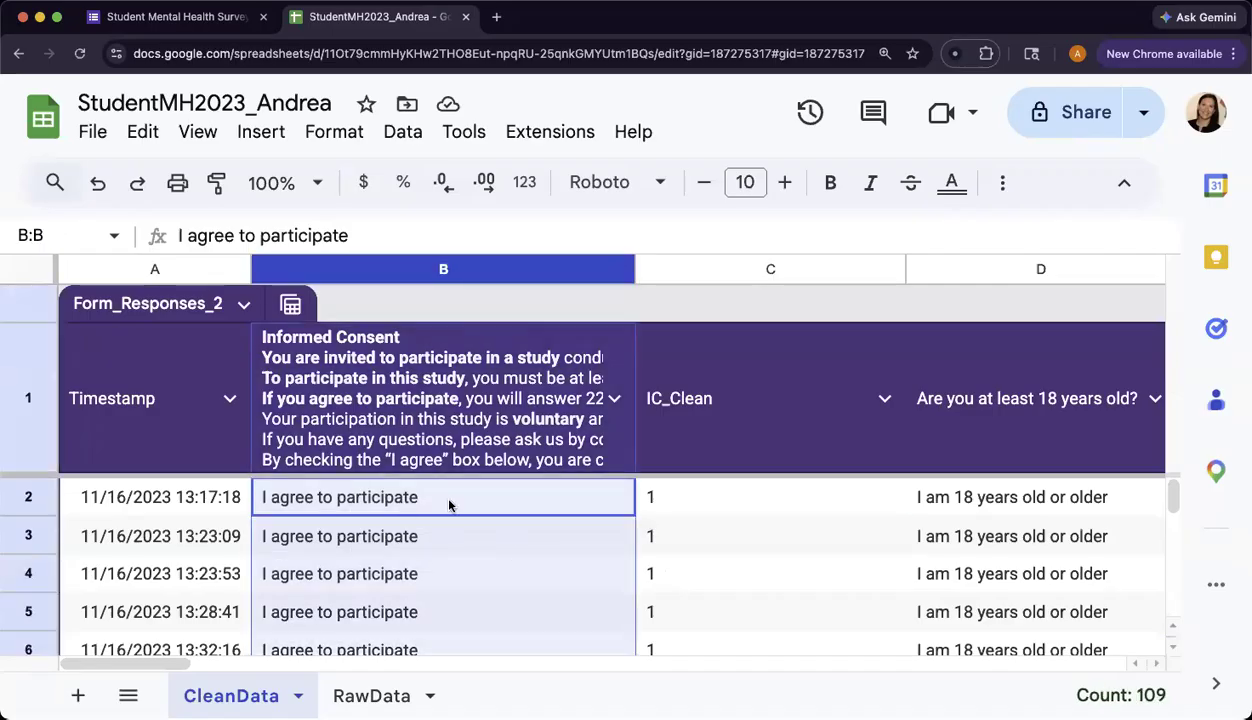
click(365, 500)
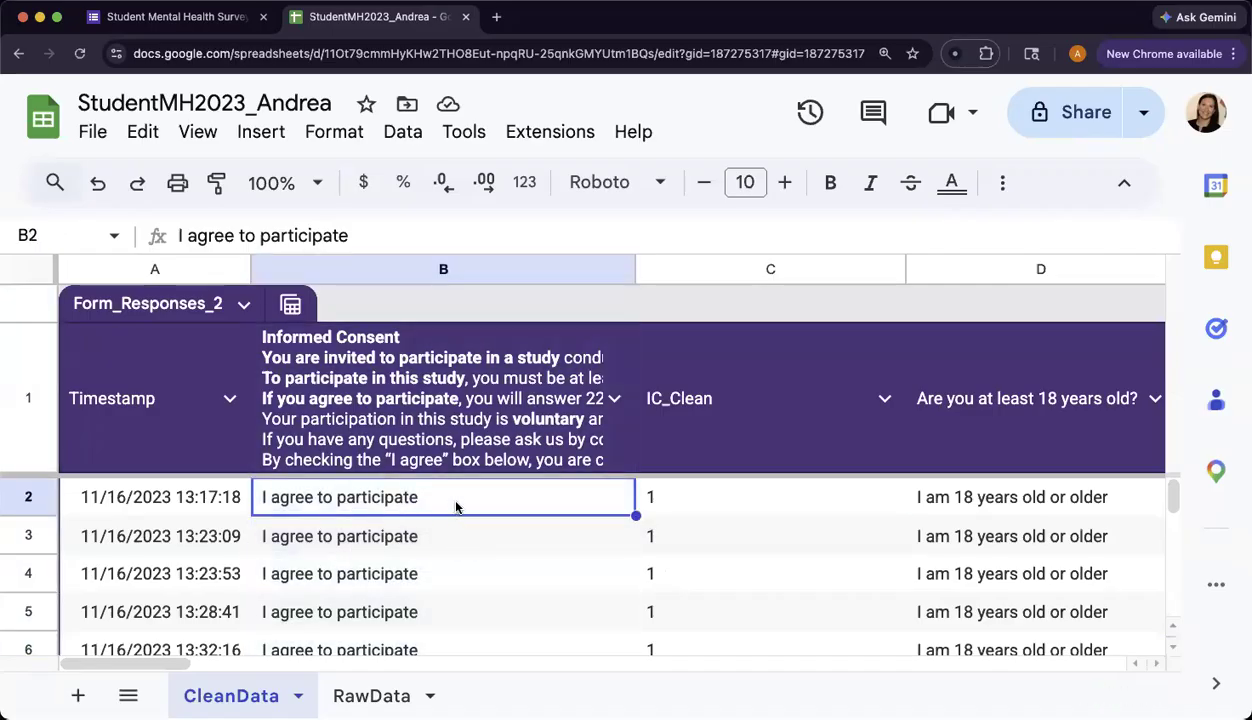
click(365, 692)
click(370, 497)
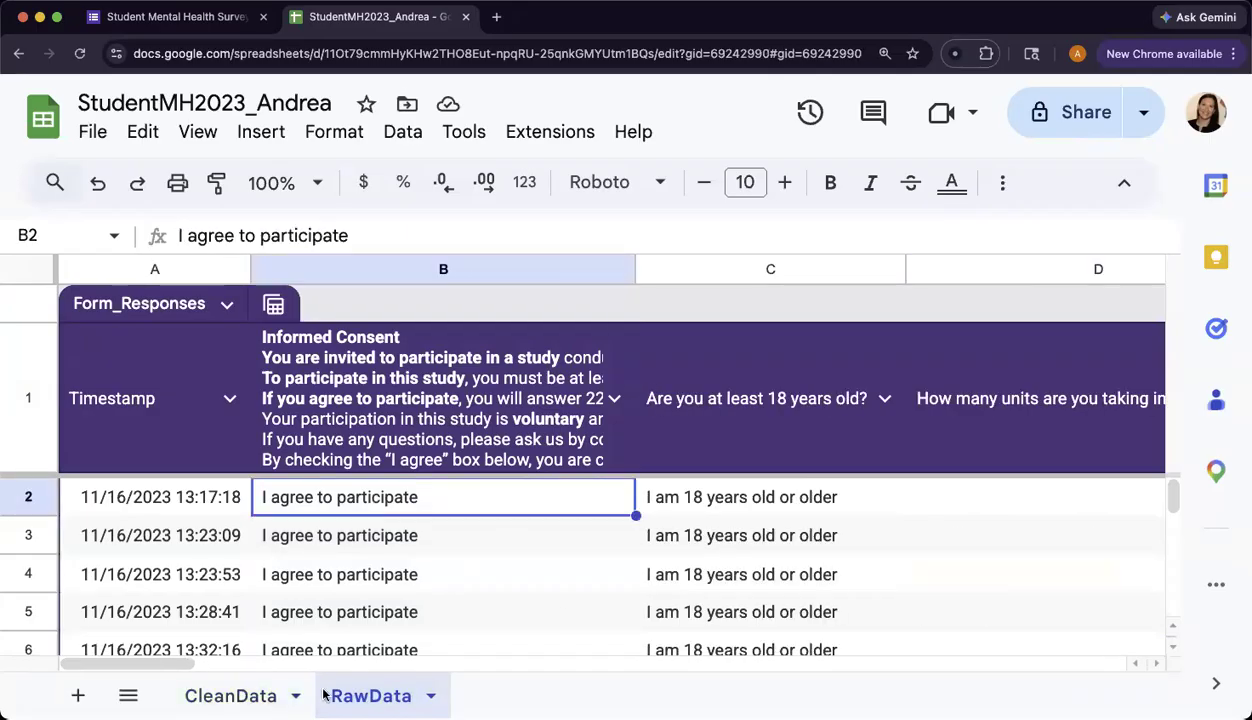
click(230, 695)
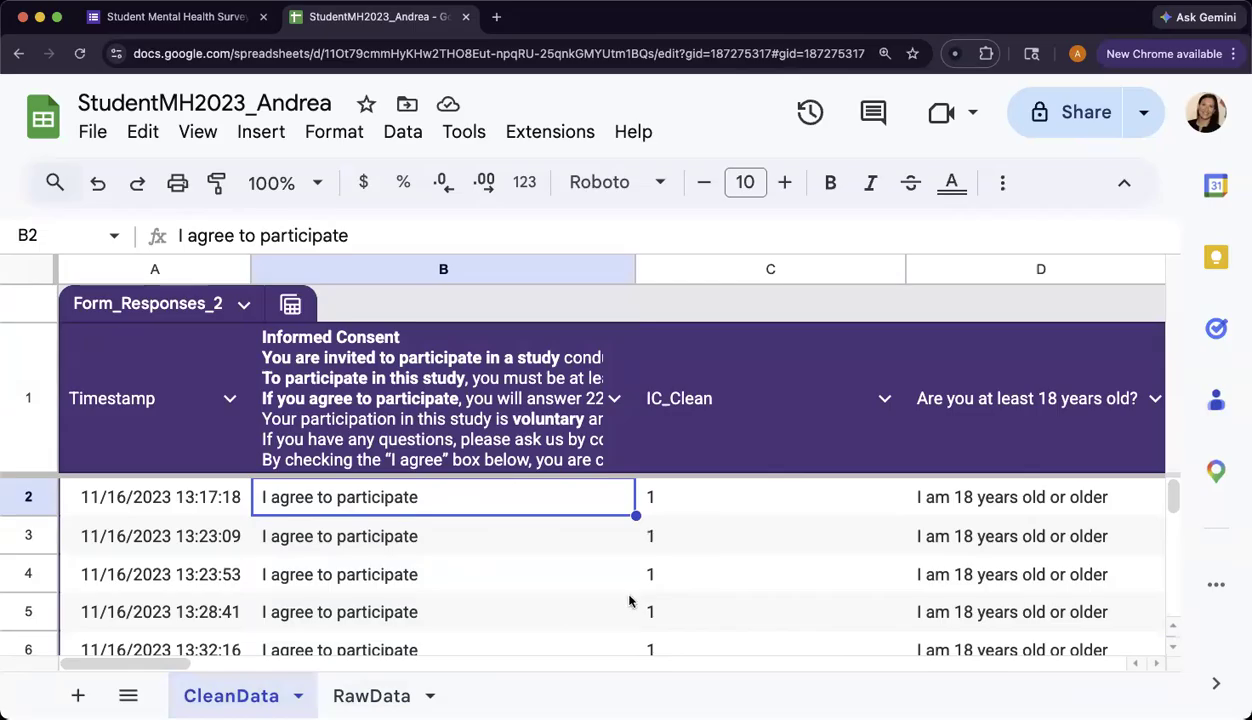
click(732, 270)
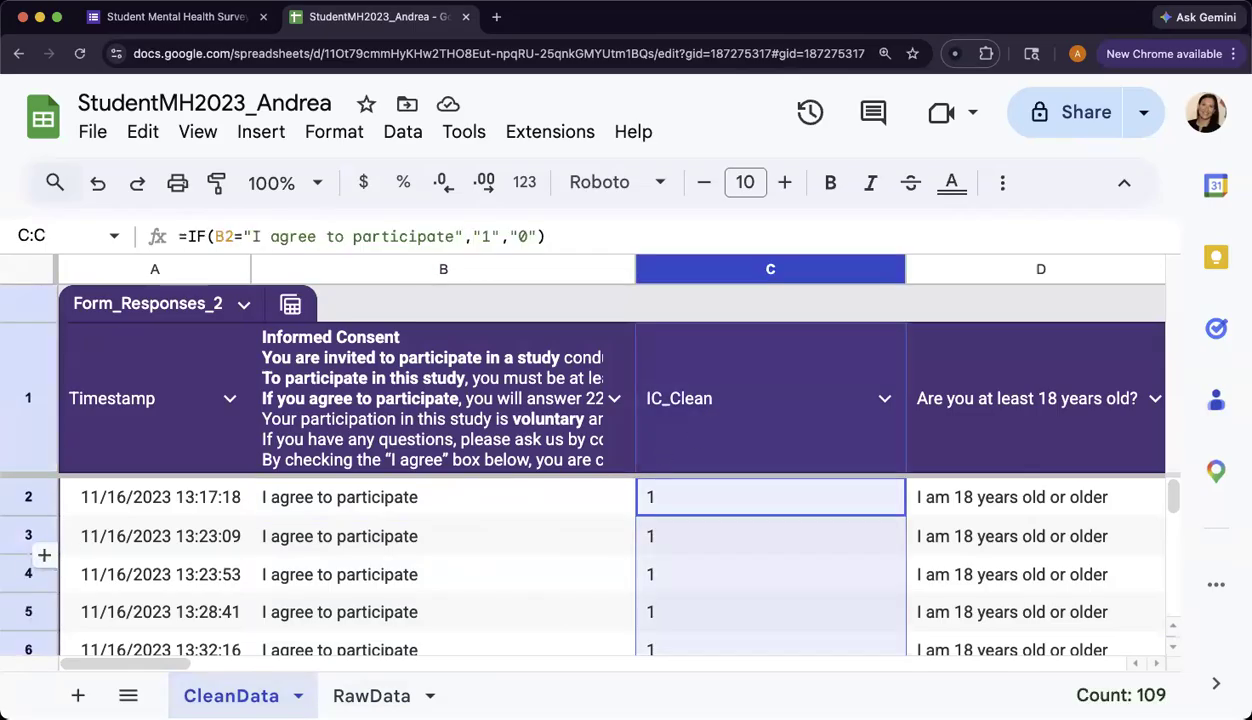